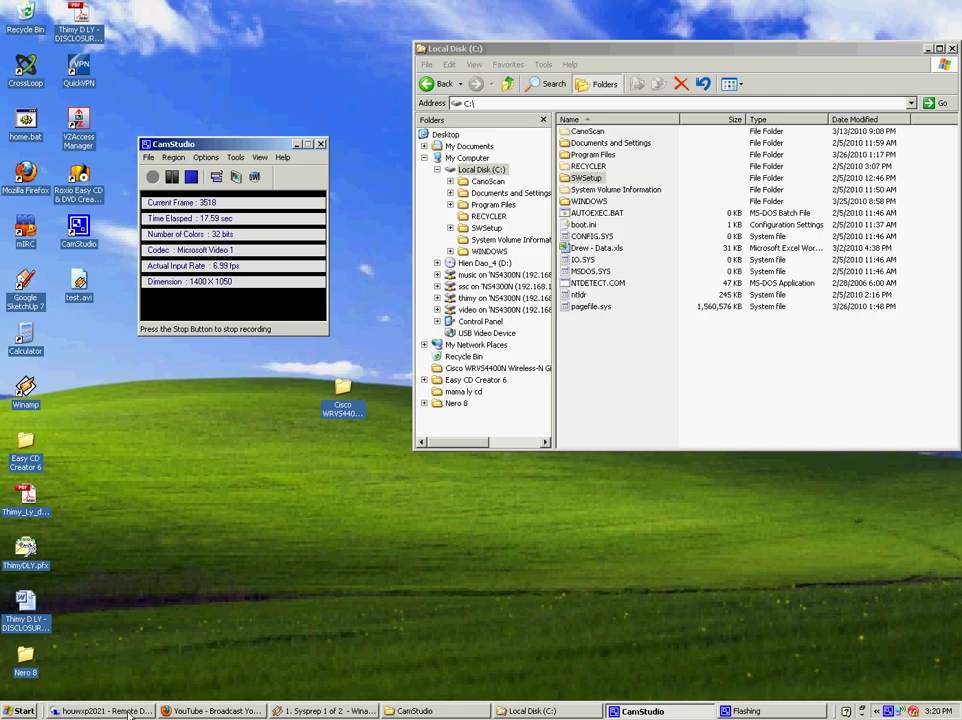
# Switch to the houwxp2021 Remote Desktop session and close the VirtualBox downloads page.
pyautogui.click(128, 712)
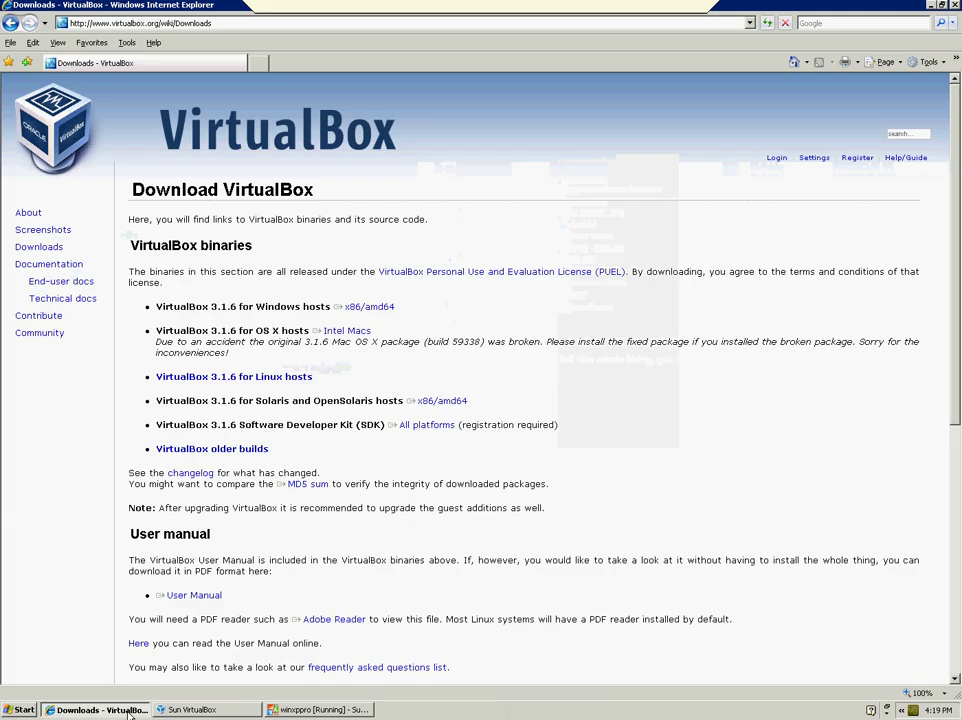
pyautogui.click(954, 5)
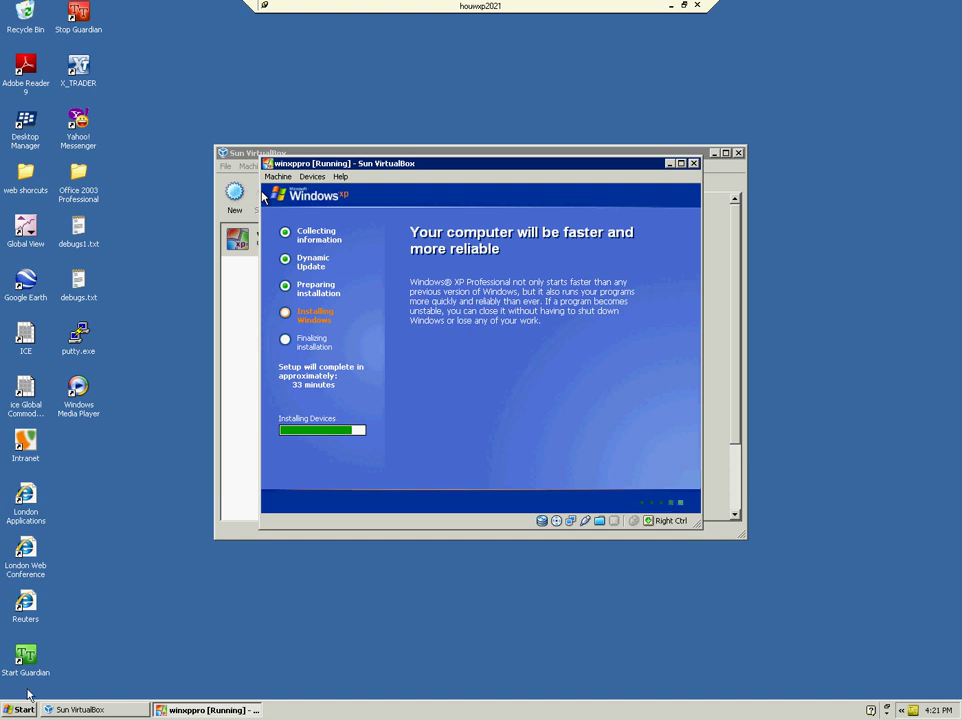
# Check the computer's hardware list in Device Manager through System Properties, then close both windows.
pyautogui.click(22, 710)
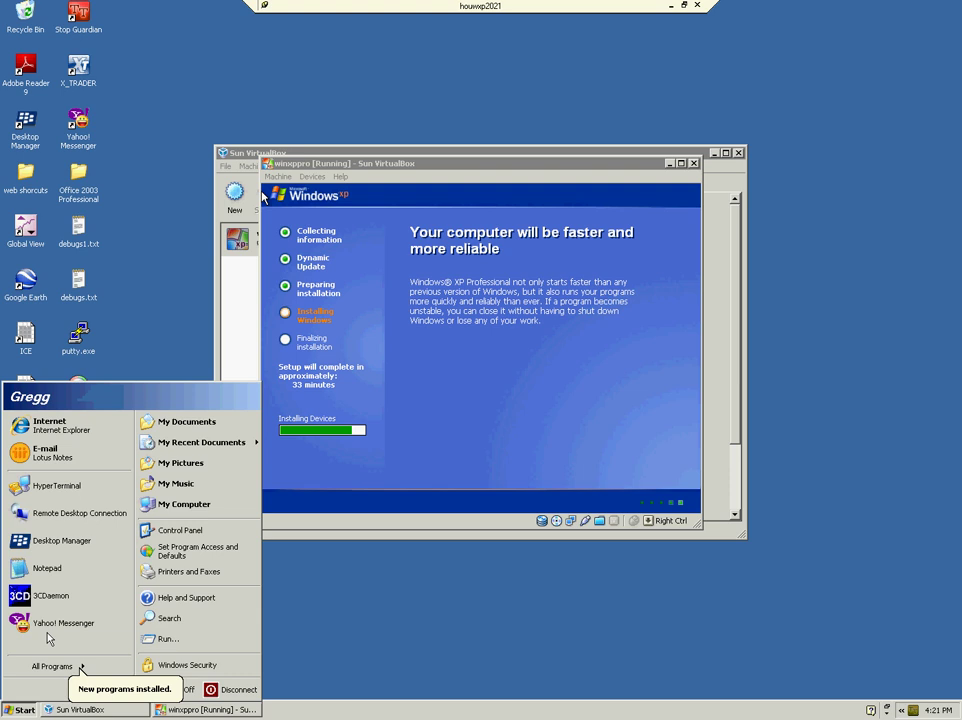
pyautogui.rightClick(178, 503)
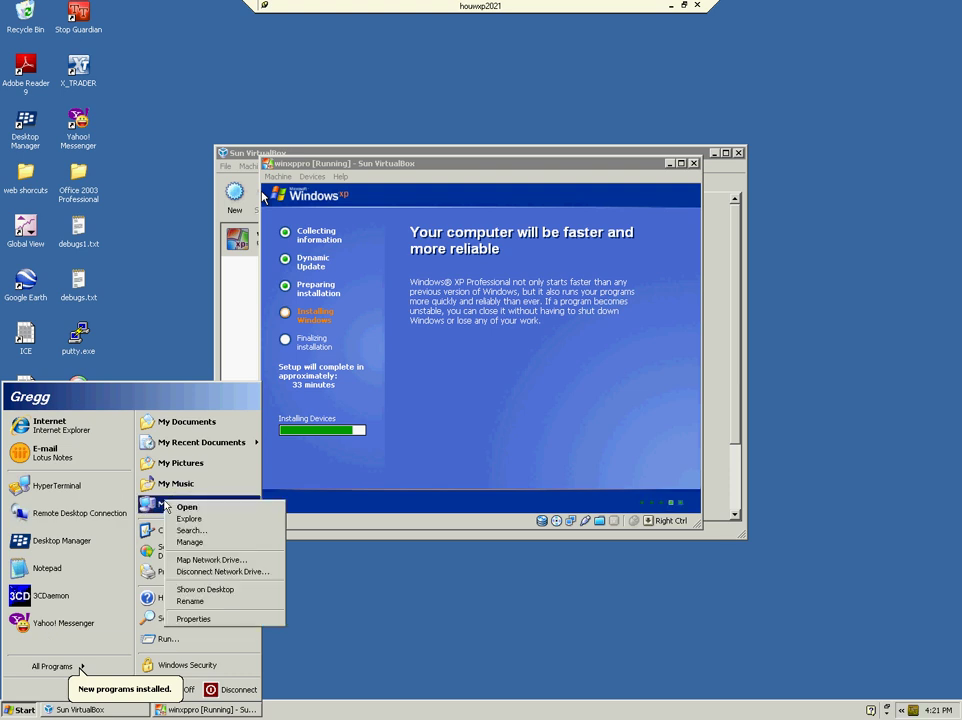
pyautogui.click(193, 619)
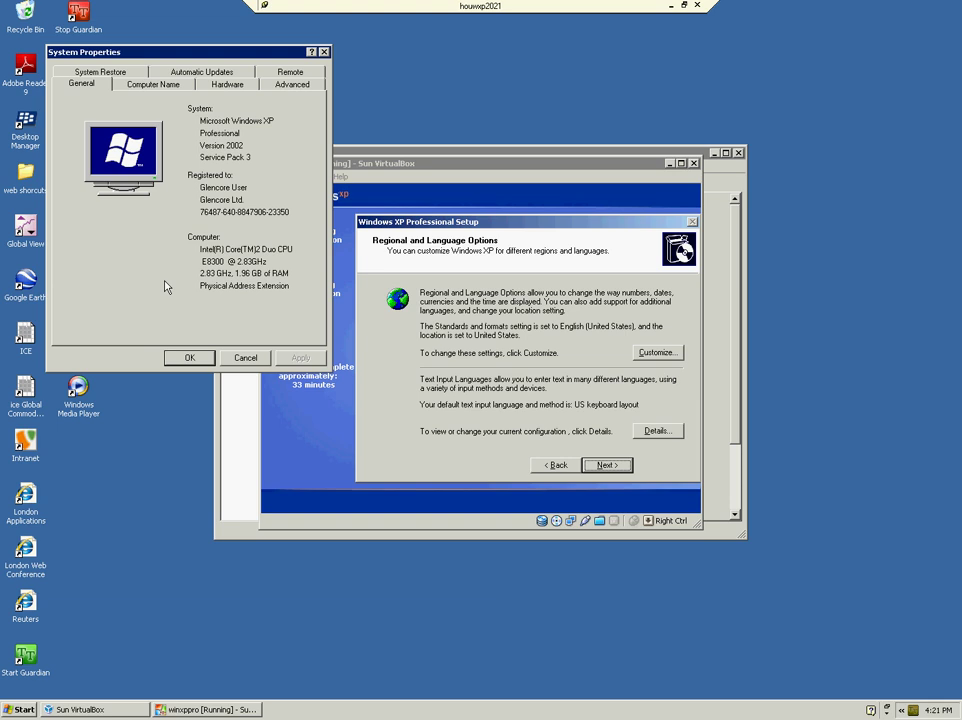
pyautogui.click(228, 85)
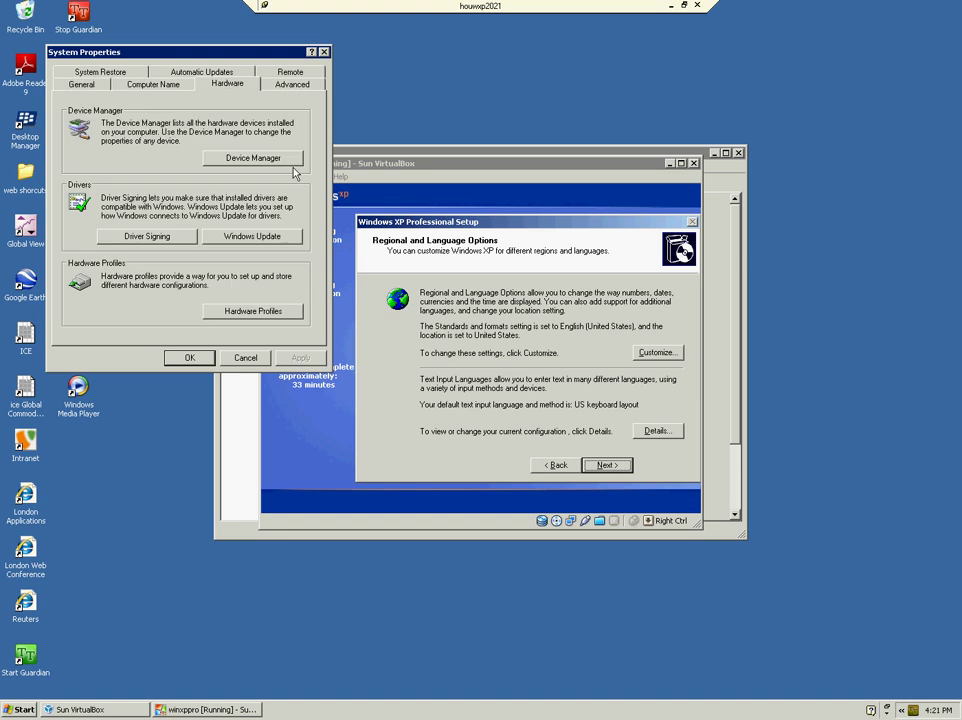
pyautogui.click(286, 160)
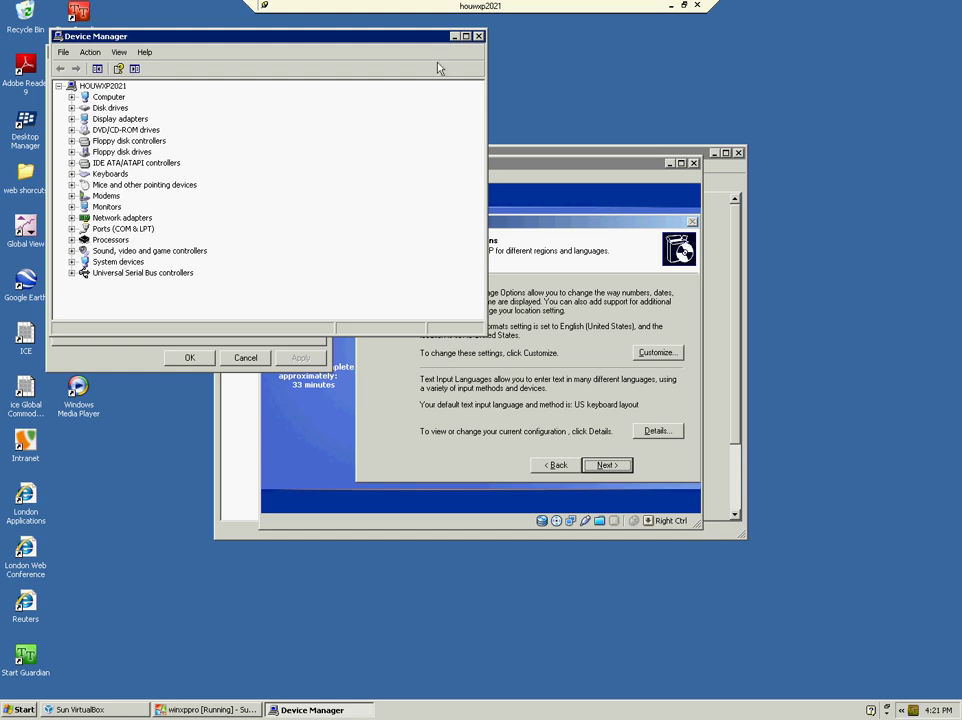
pyautogui.click(479, 38)
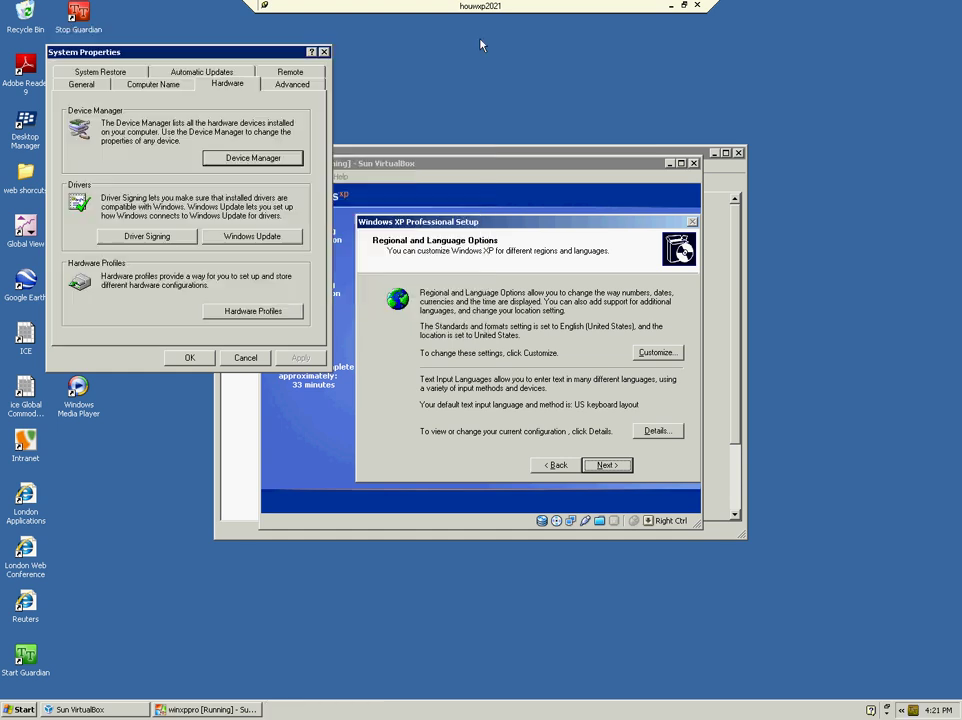
pyautogui.click(245, 357)
# Explore the All Users profile on drive C:, viewing its Desktop and Favorites folders.
pyautogui.rightClick(8, 710)
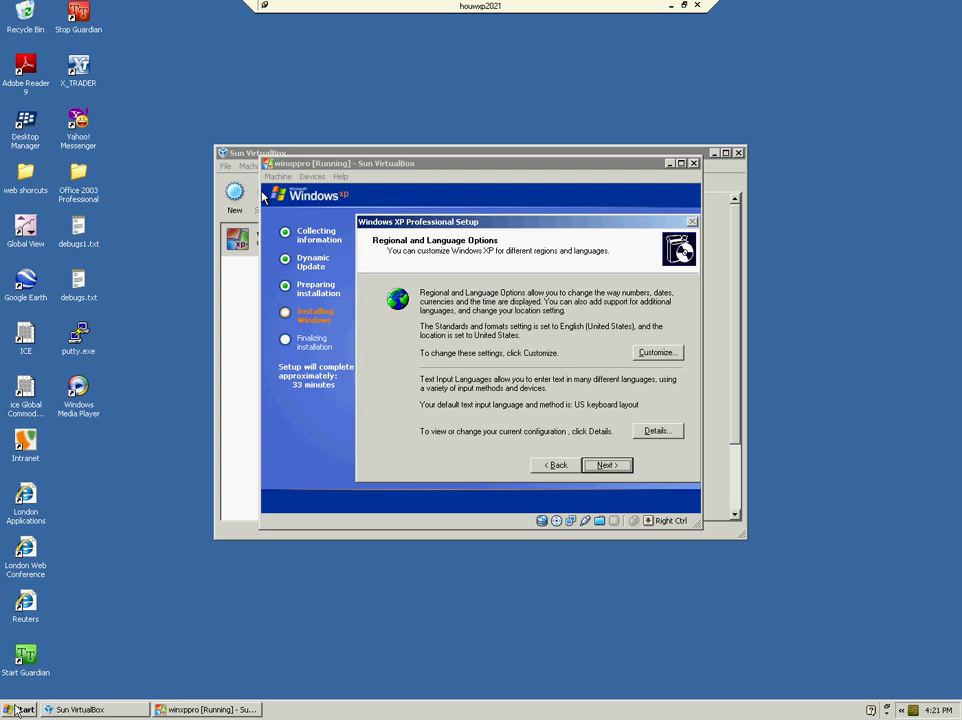
pyautogui.click(24, 697)
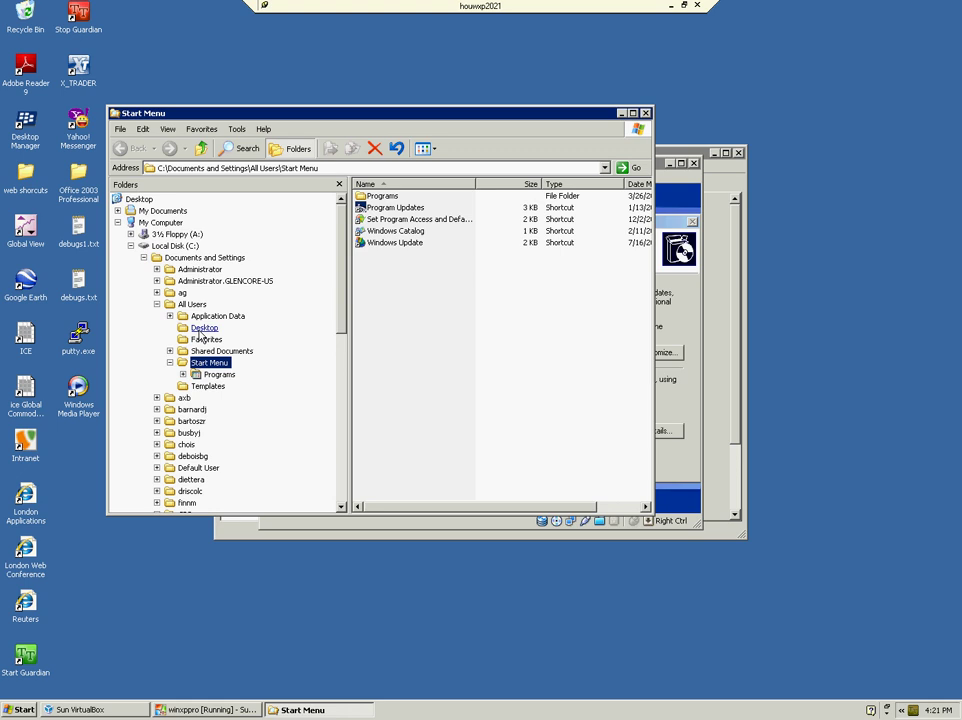
pyautogui.click(204, 330)
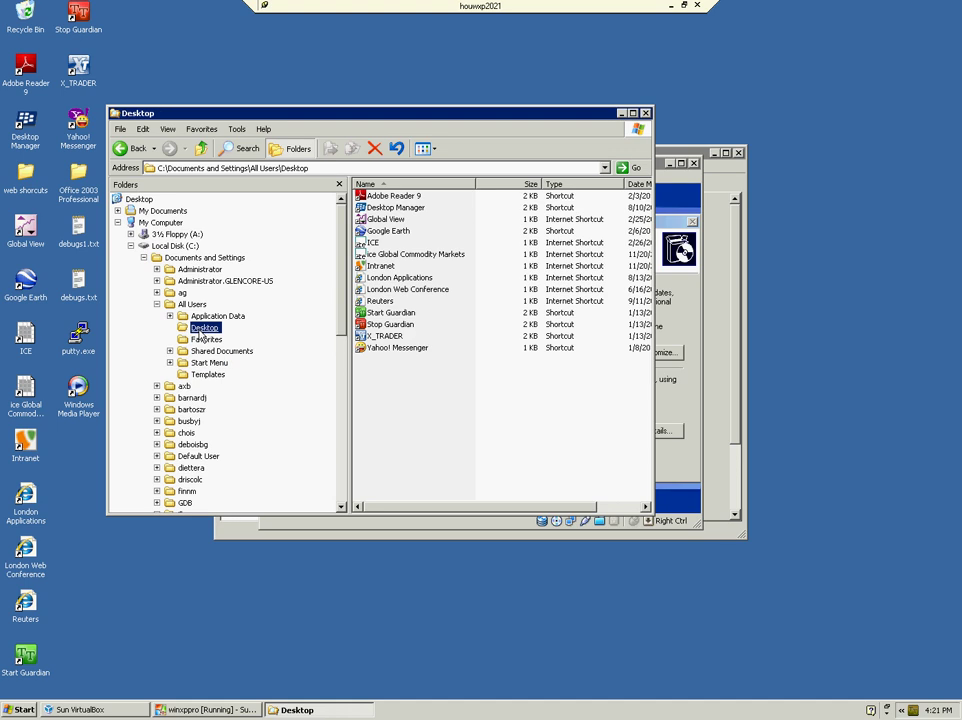
pyautogui.click(199, 341)
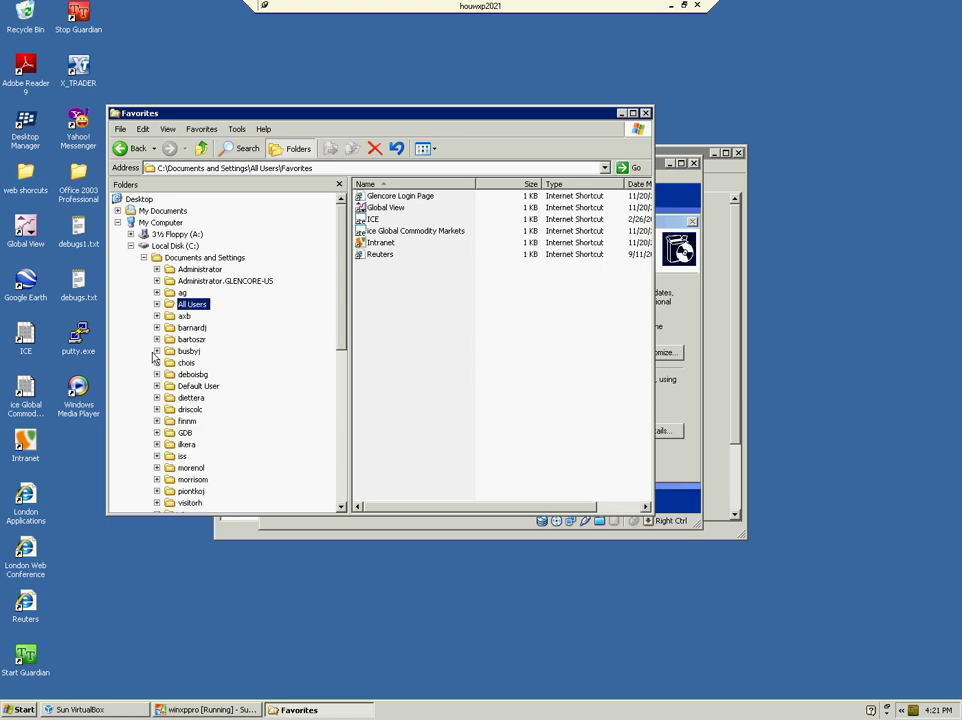
pyautogui.press('Left')
pyautogui.press('Left')
# Look over the list of all installed programs and close it without launching anything.
pyautogui.click(24, 711)
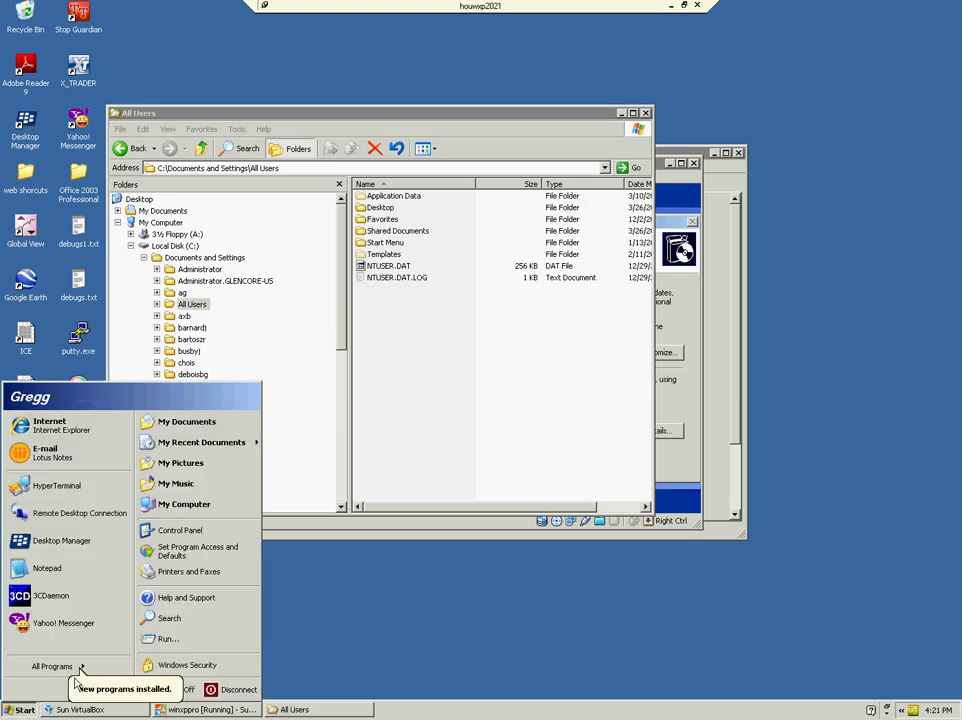
pyautogui.moveTo(78, 677)
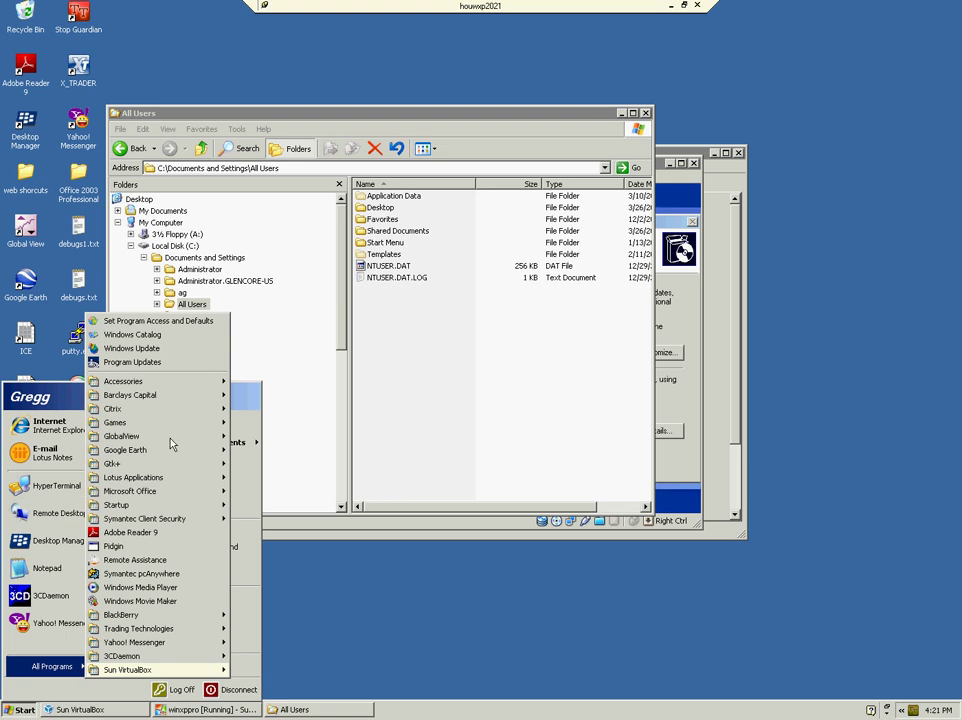
pyautogui.click(338, 577)
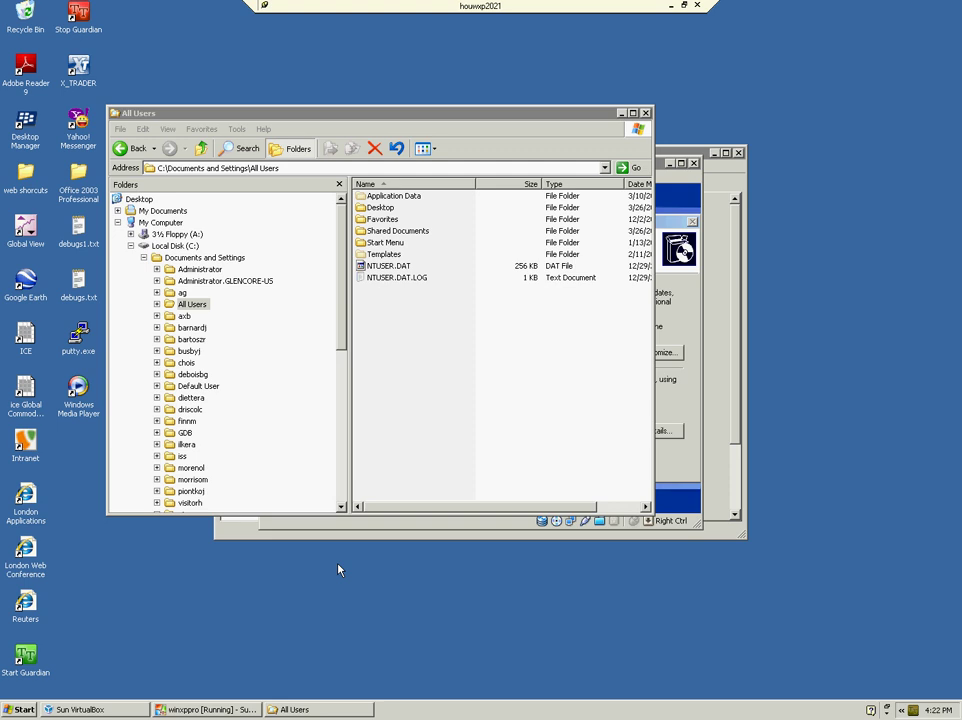
# Open DEPLOY.CAB from the SUPPORT\TOOLS folder on the Windows XP CD in drive D:.
pyautogui.click(131, 250)
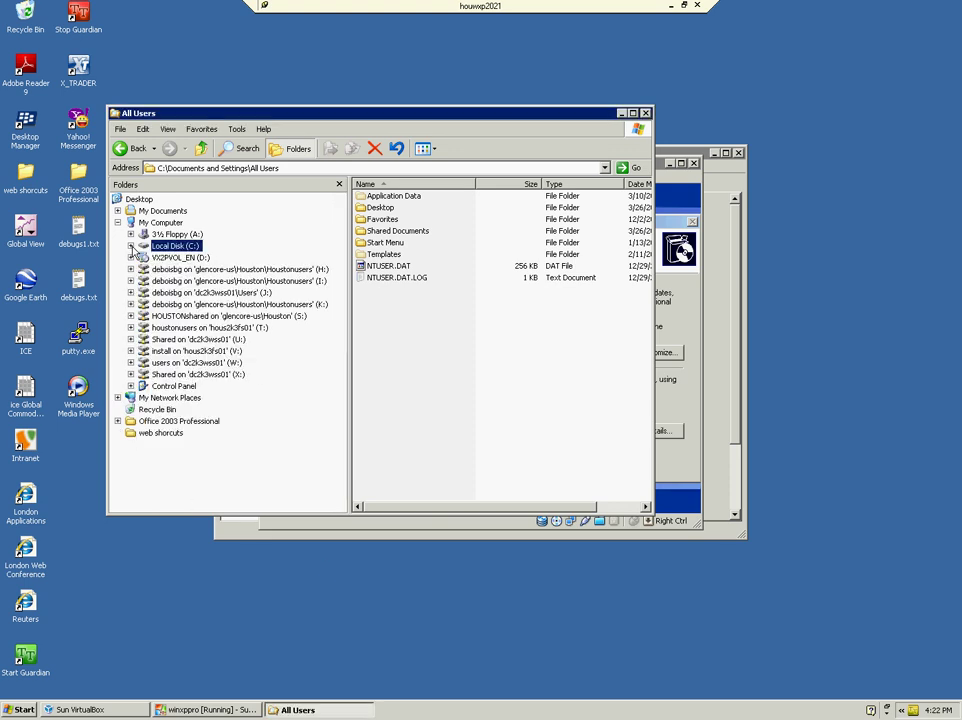
pyautogui.click(175, 258)
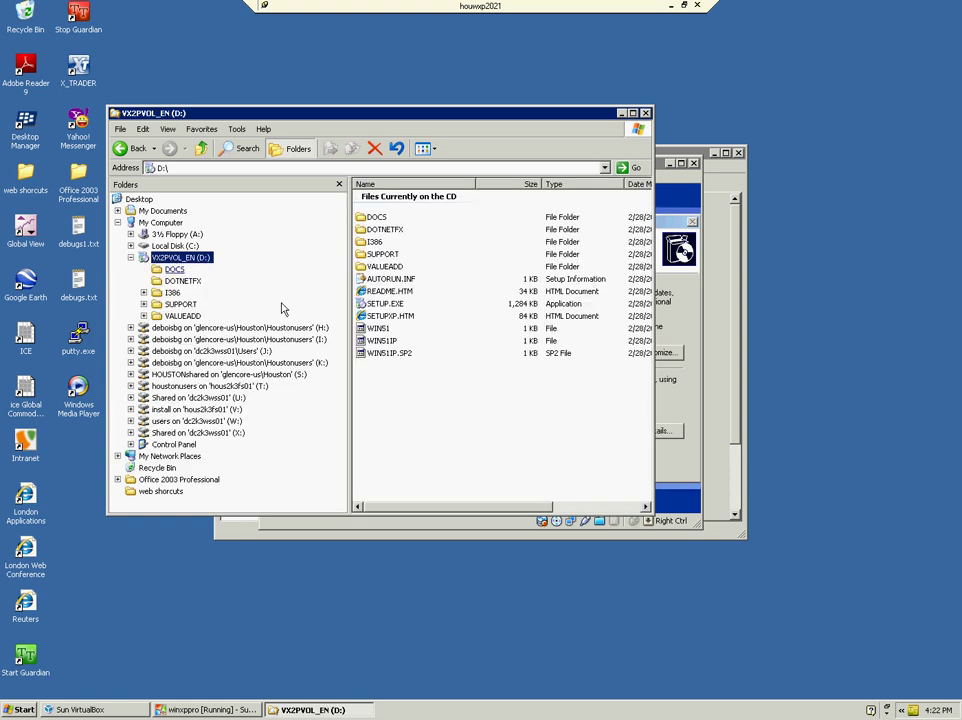
pyautogui.click(181, 304)
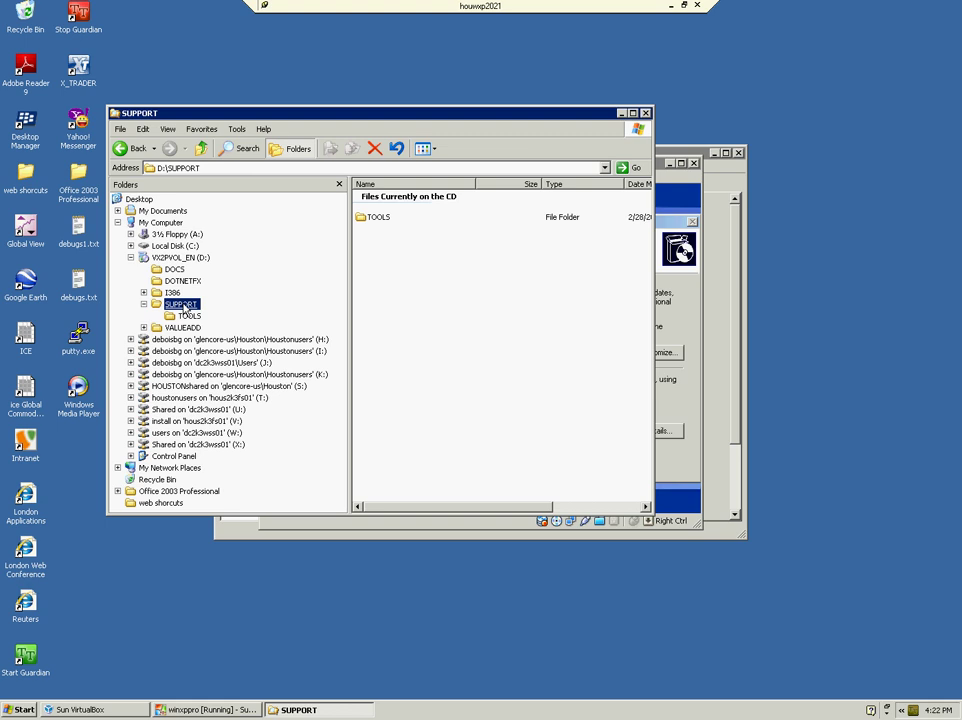
pyautogui.doubleClick(384, 218)
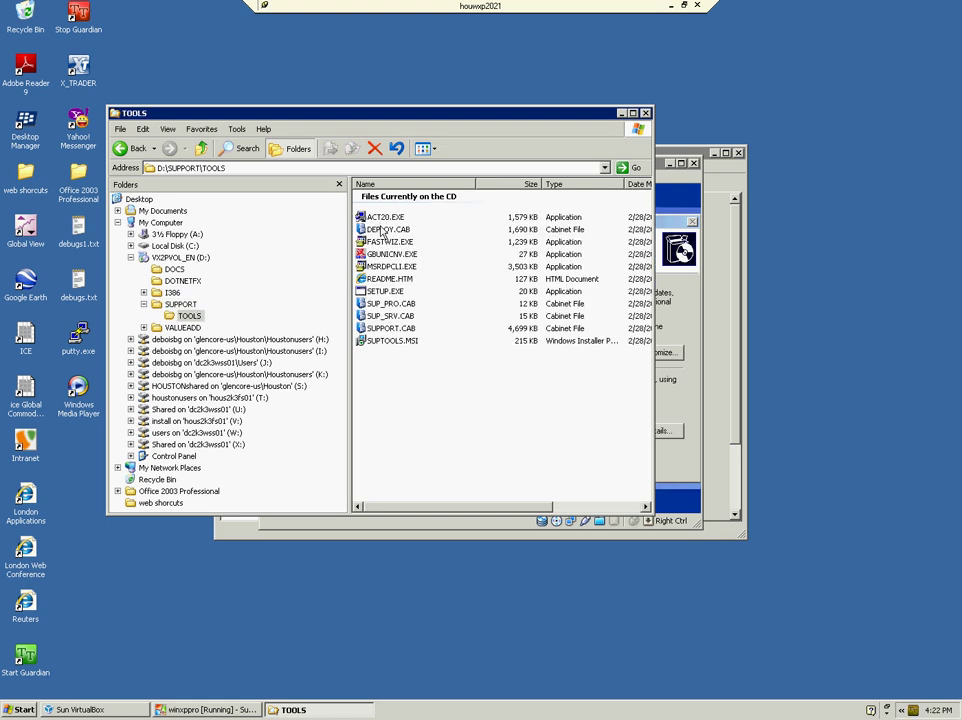
pyautogui.rightClick(385, 231)
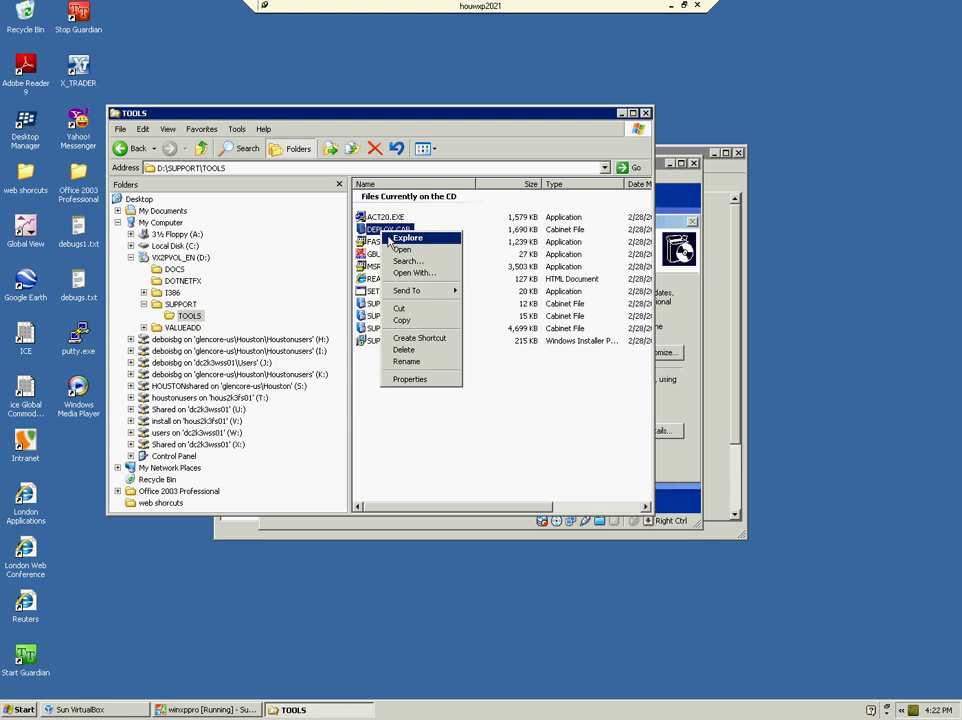
pyautogui.click(388, 238)
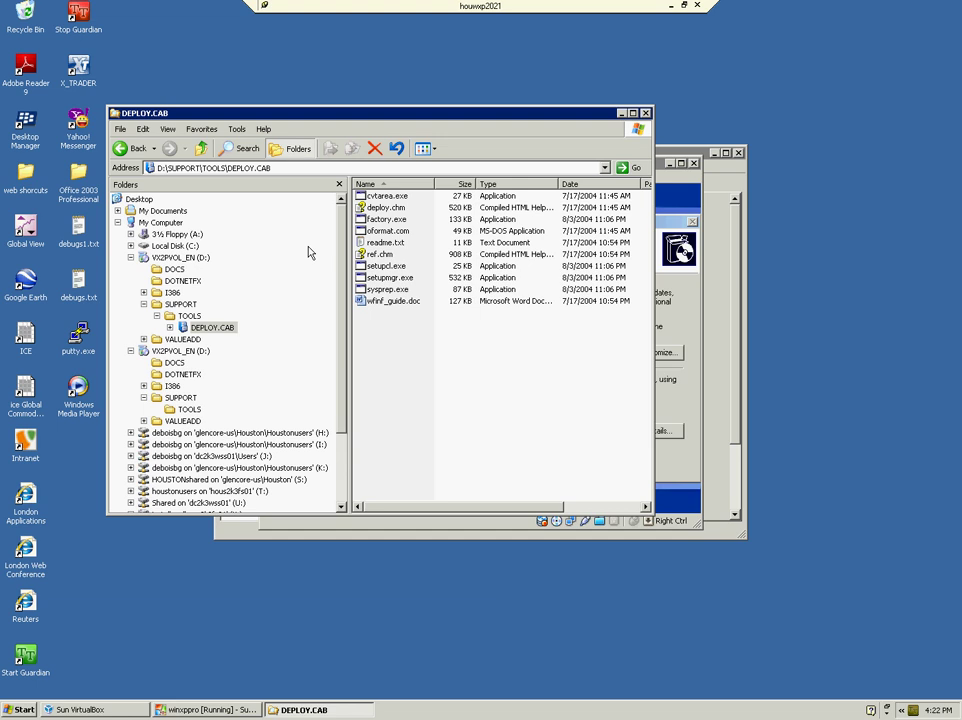
# Start extracting all files from DEPLOY.CAB and choose Local Disk (C:) as the destination.
pyautogui.hotkey('ctrl', 'a')
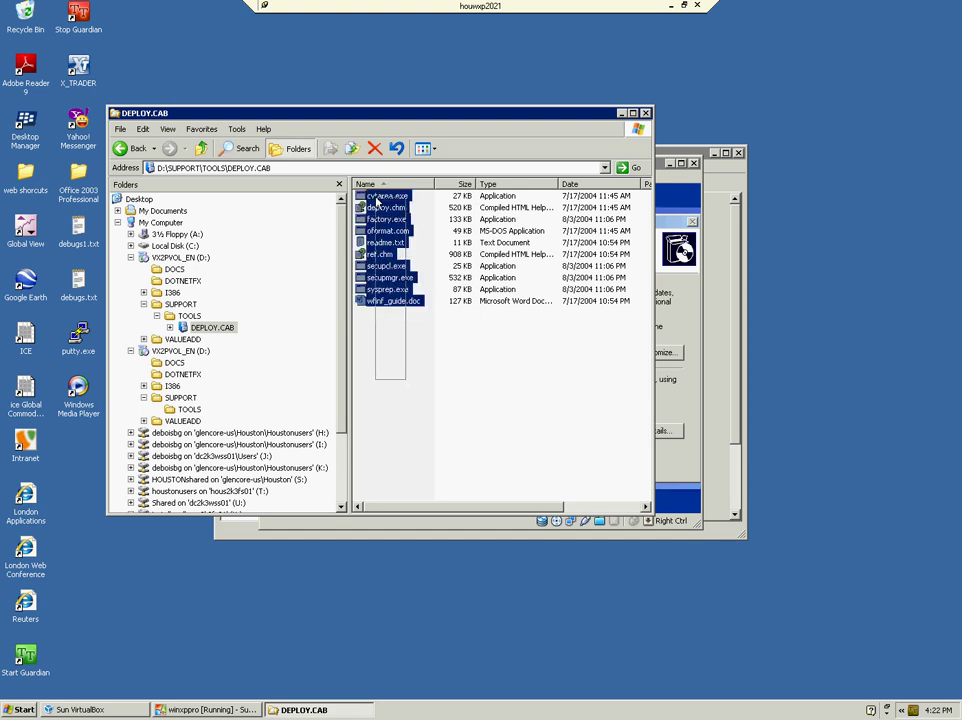
pyautogui.click(120, 130)
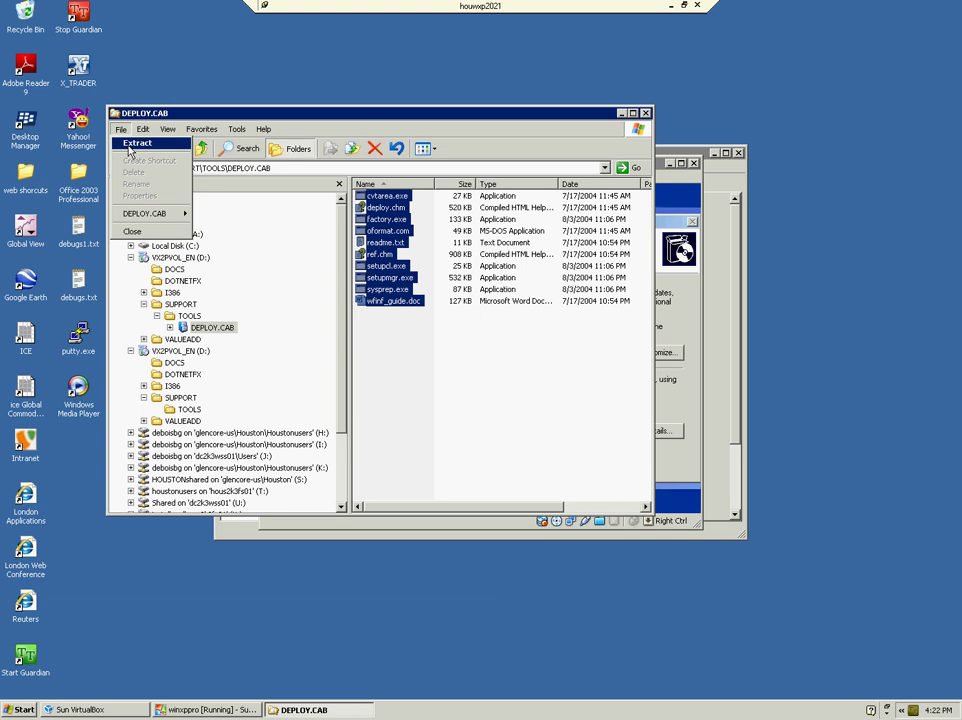
pyautogui.click(130, 147)
pyautogui.click(392, 327)
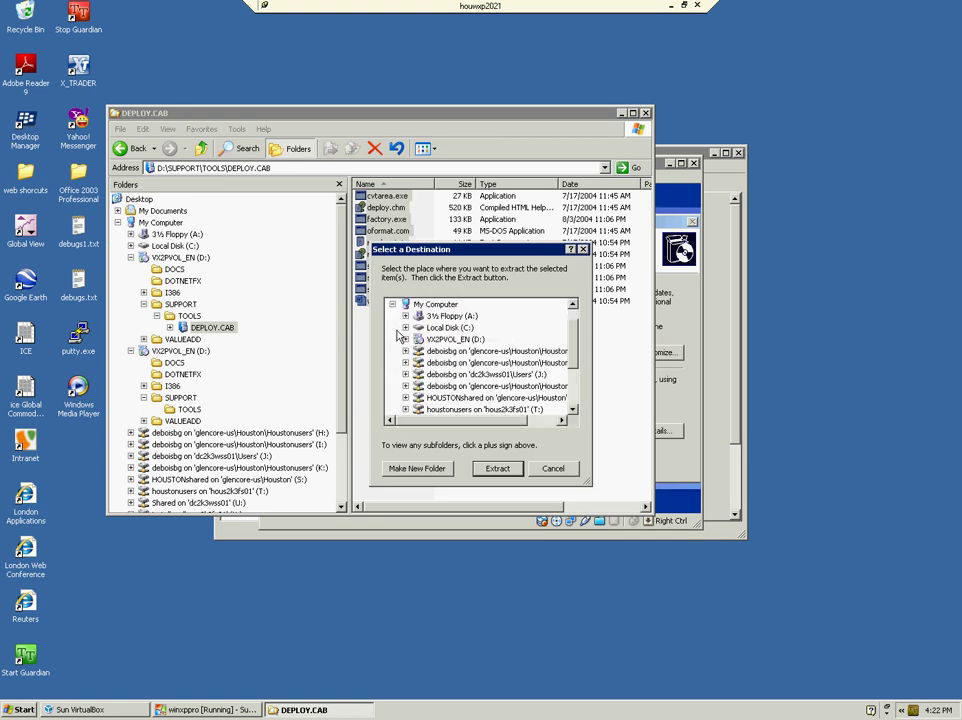
pyautogui.doubleClick(440, 328)
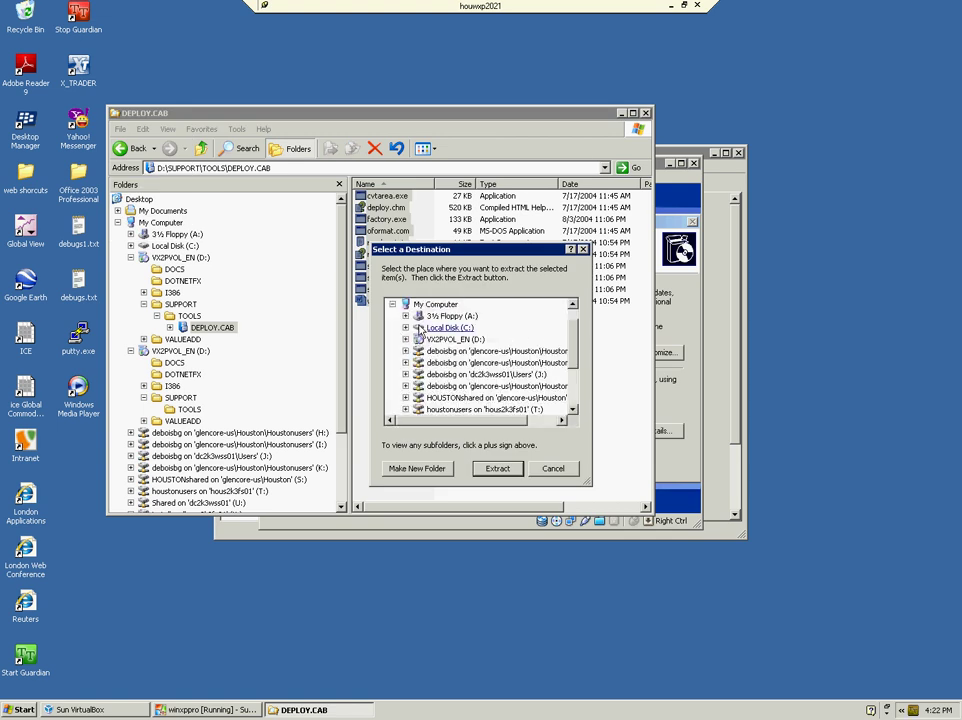
# Try to create a new folder named sysprep on drive C: as the extraction destination.
pyautogui.click(417, 468)
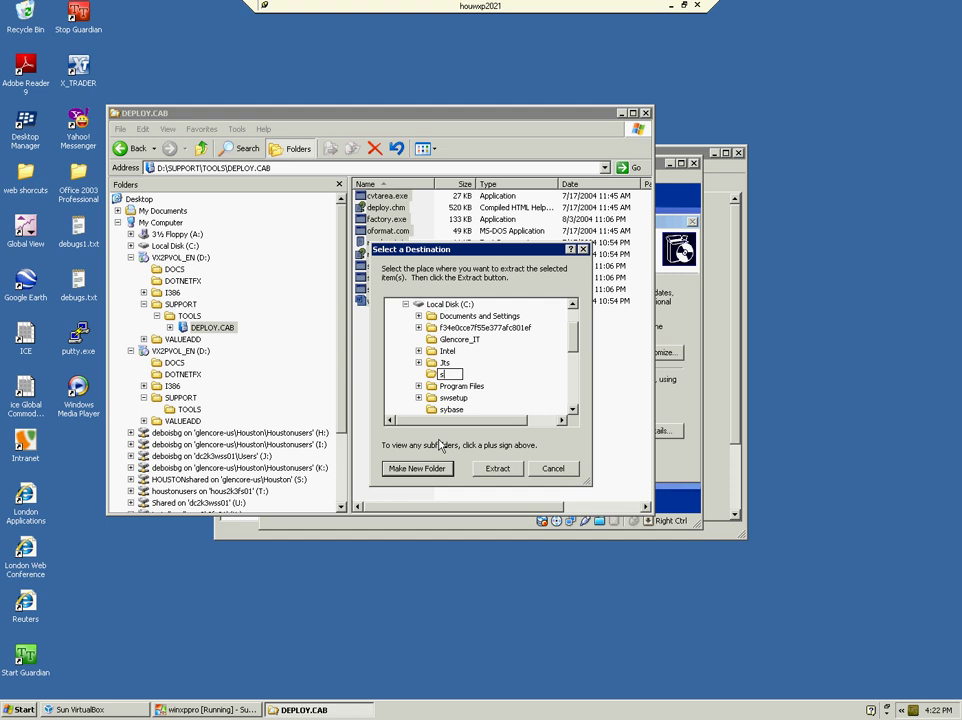
pyautogui.write('sysprep')
pyautogui.click(491, 472)
pyautogui.press('Return')
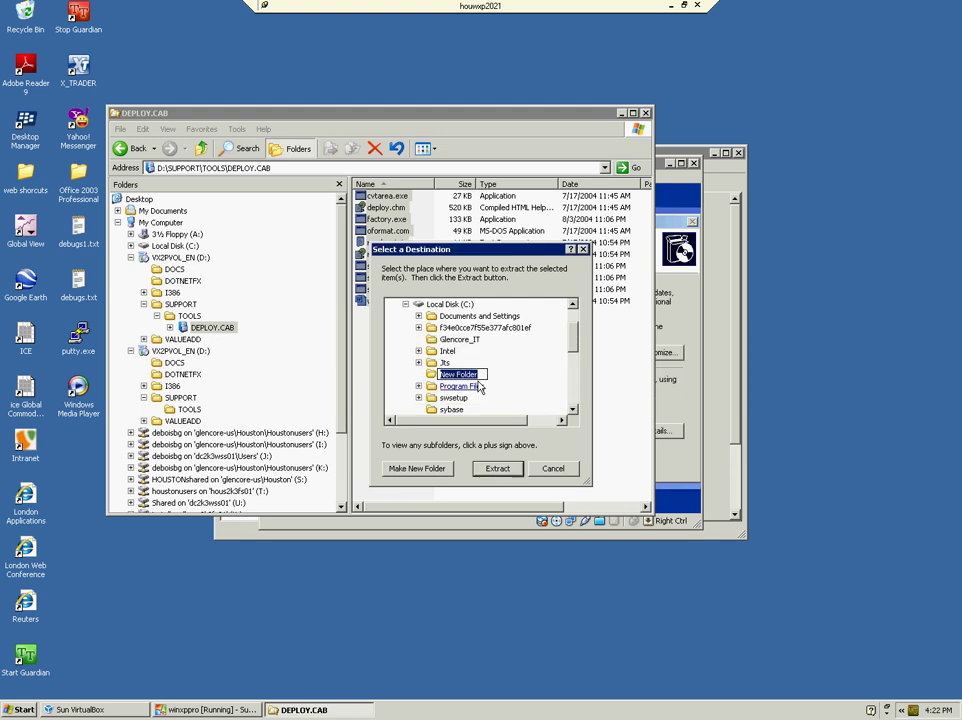
pyautogui.write('sys')
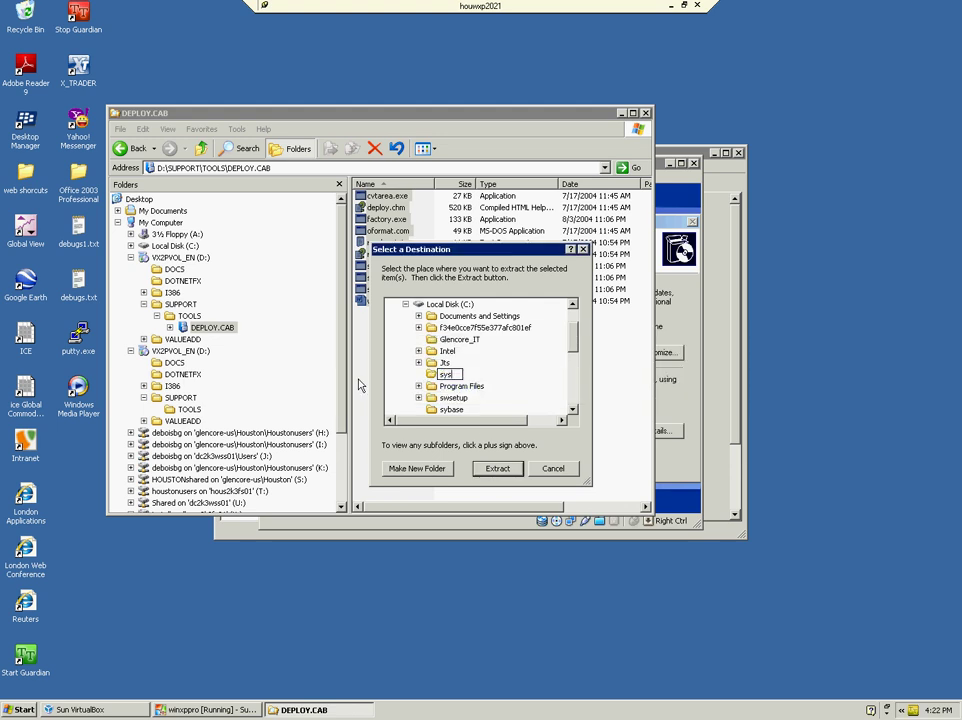
pyautogui.write('prep')
pyautogui.press('Return')
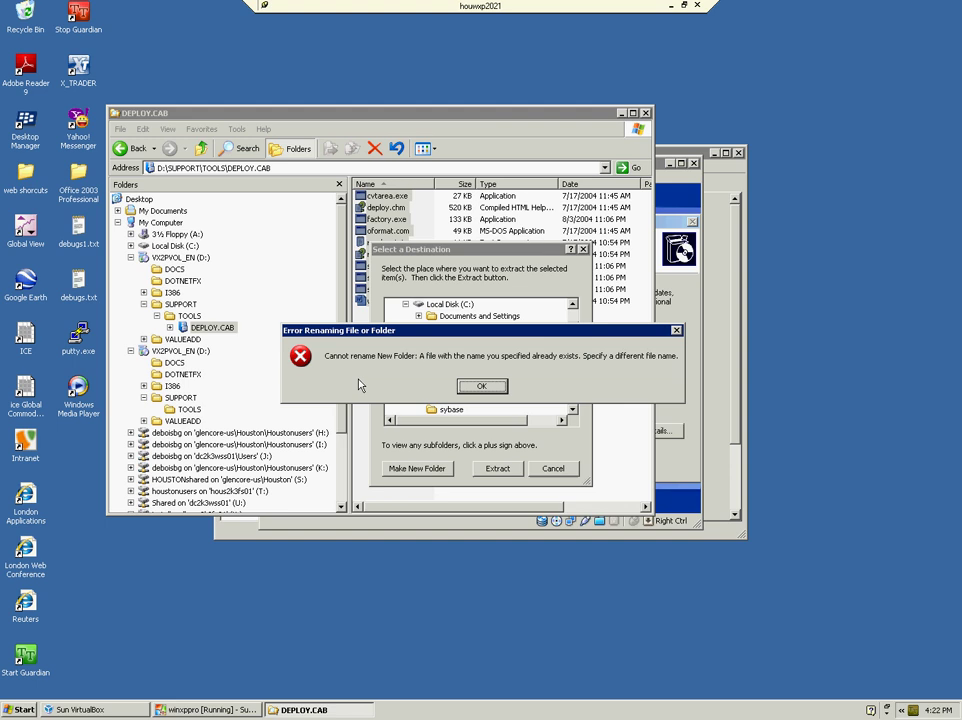
pyautogui.click(481, 386)
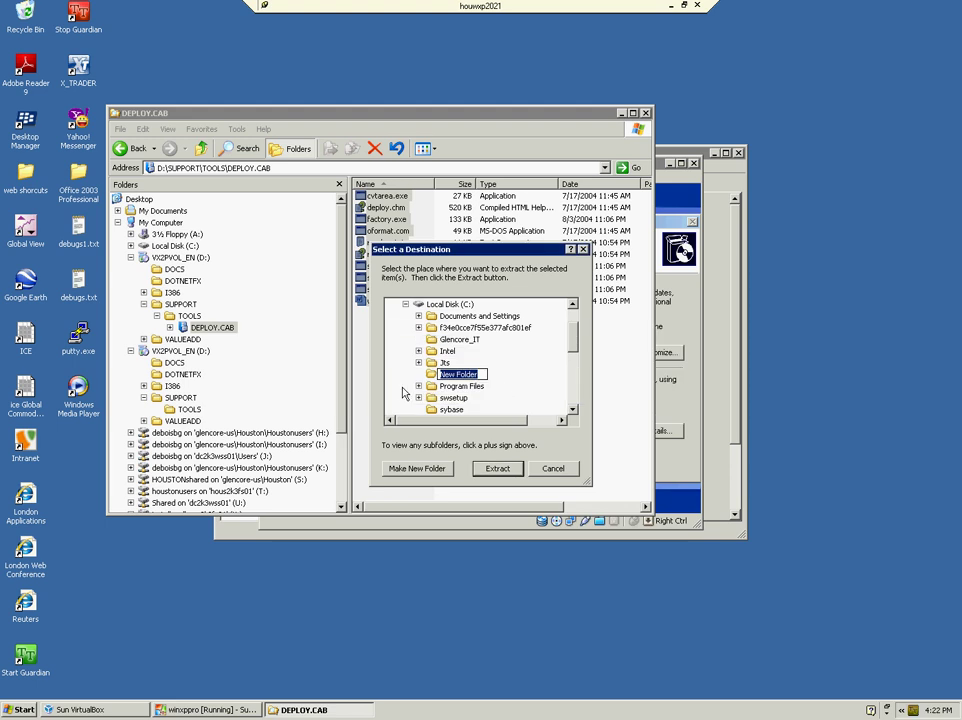
pyautogui.write('sysprep')
pyautogui.press('Return')
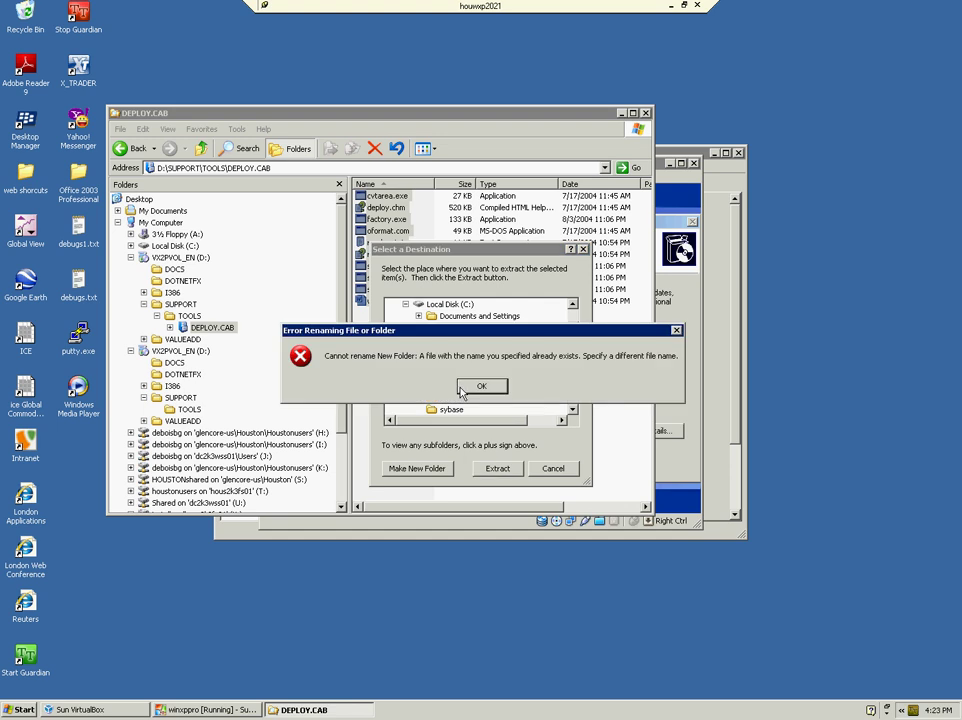
pyautogui.click(478, 388)
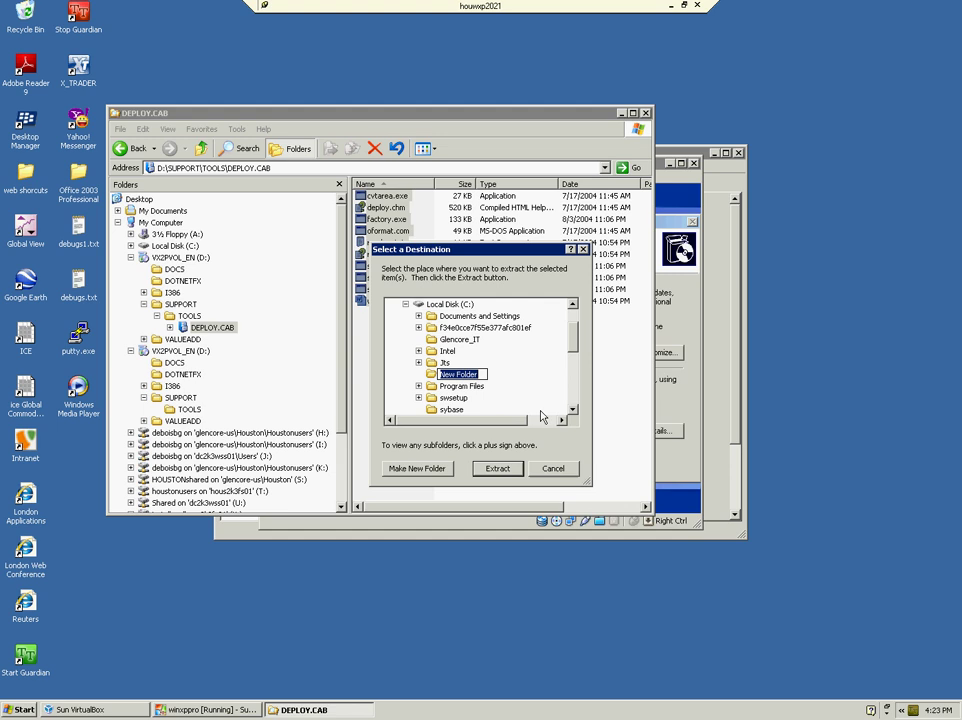
# Choose the existing C:\sysprep folder as the destination and extract the DEPLOY.CAB files into it.
pyautogui.click(573, 410)
pyautogui.click(573, 410)
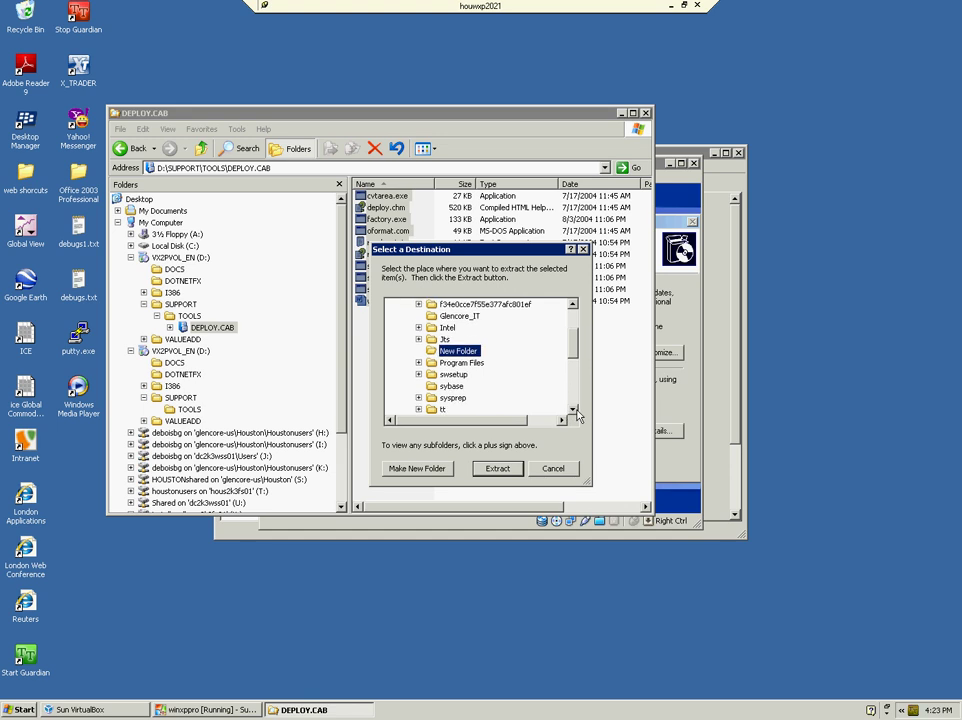
pyautogui.doubleClick(453, 397)
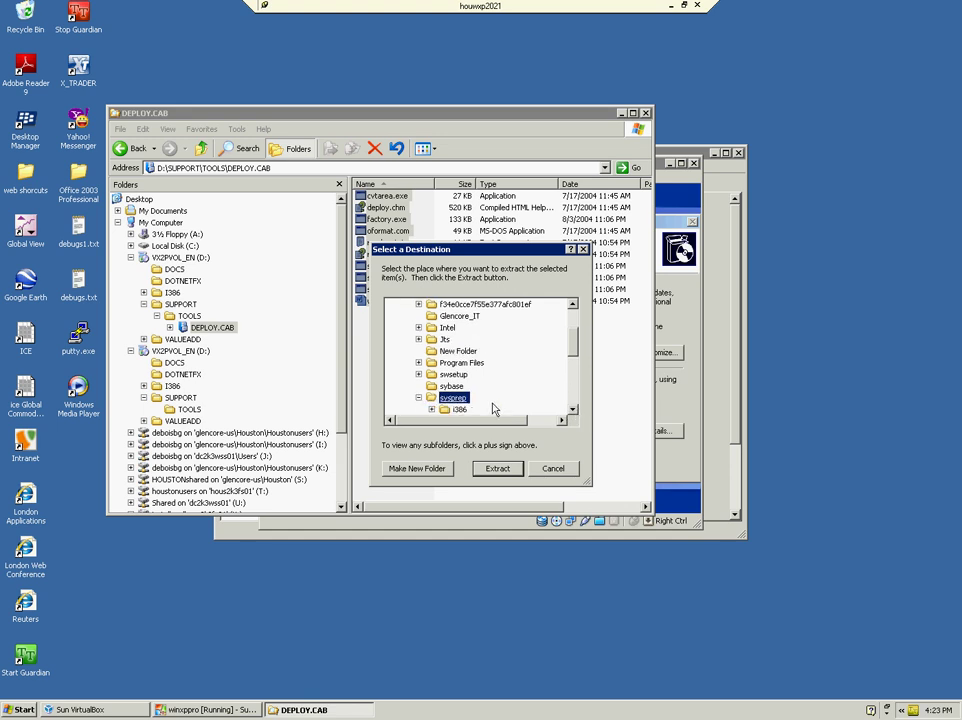
pyautogui.click(504, 470)
pyautogui.click(470, 418)
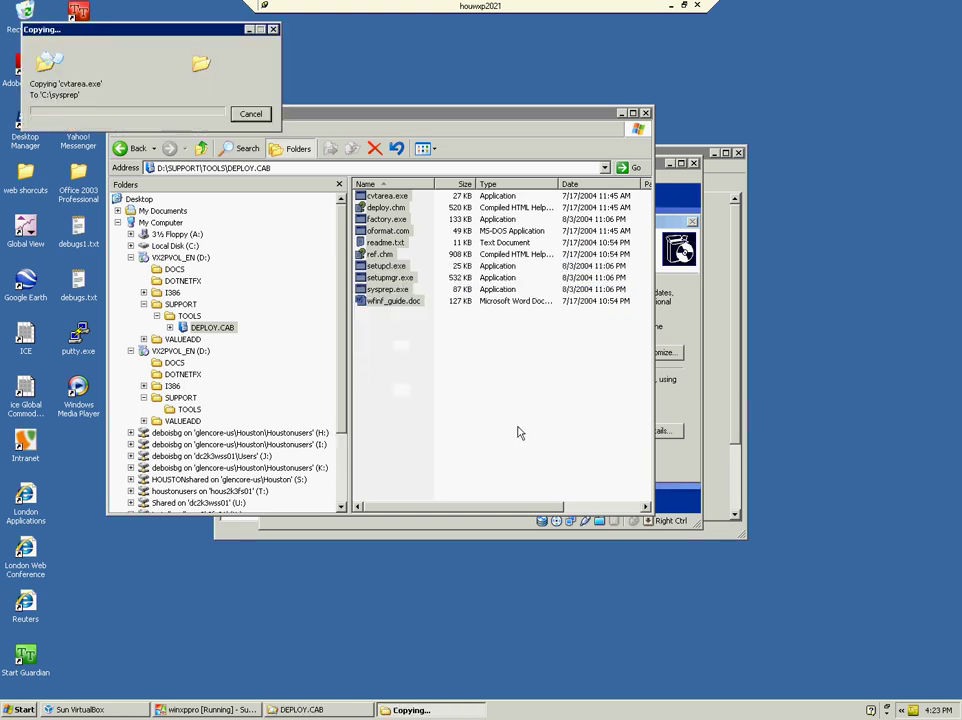
# Open the C:\sysprep folder and run setupmgr.exe from the extracted files.
pyautogui.click(488, 386)
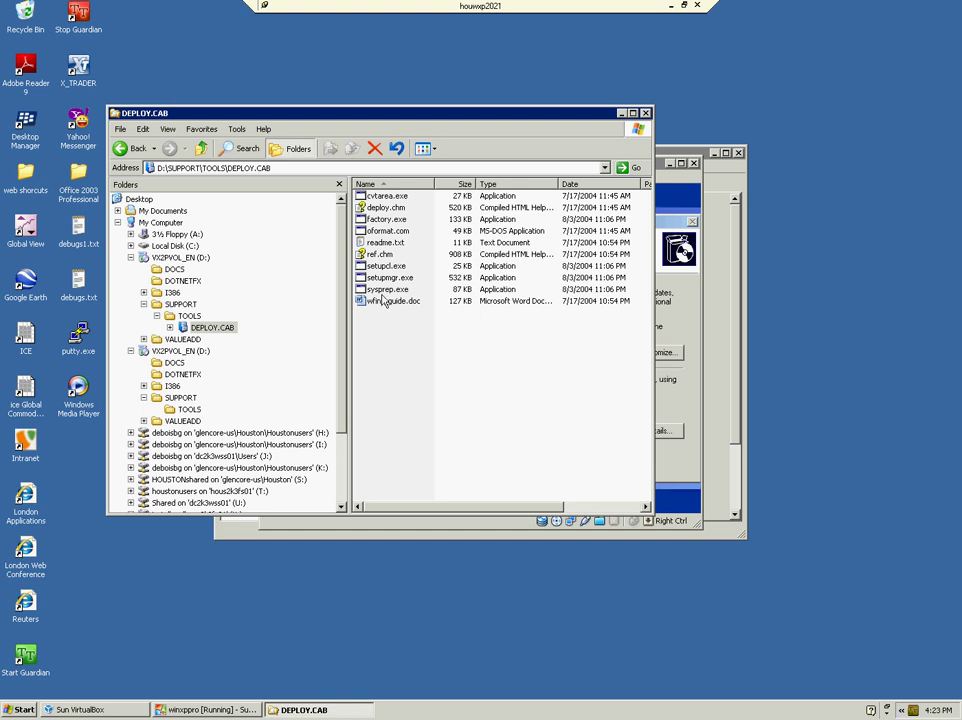
pyautogui.click(382, 290)
pyautogui.click(382, 279)
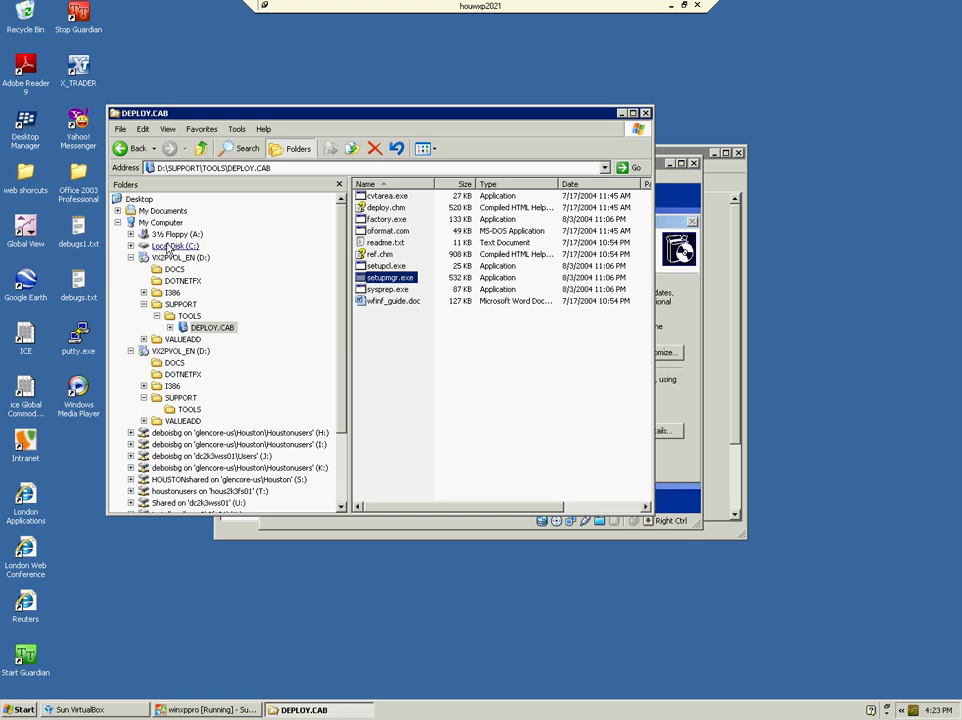
pyautogui.click(175, 245)
pyautogui.doubleClick(370, 302)
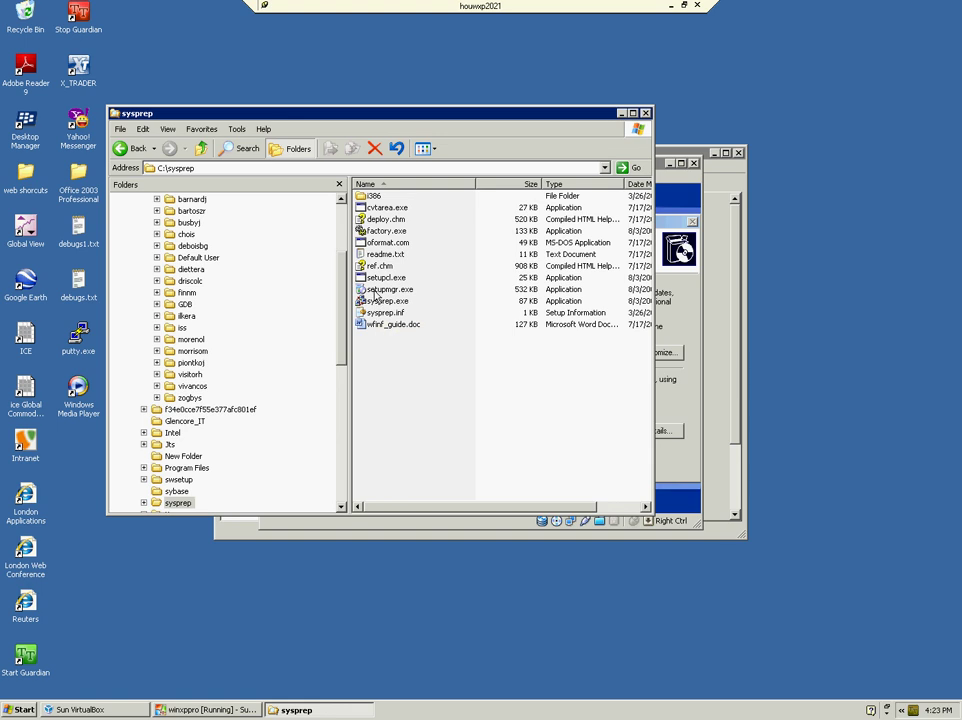
pyautogui.doubleClick(378, 290)
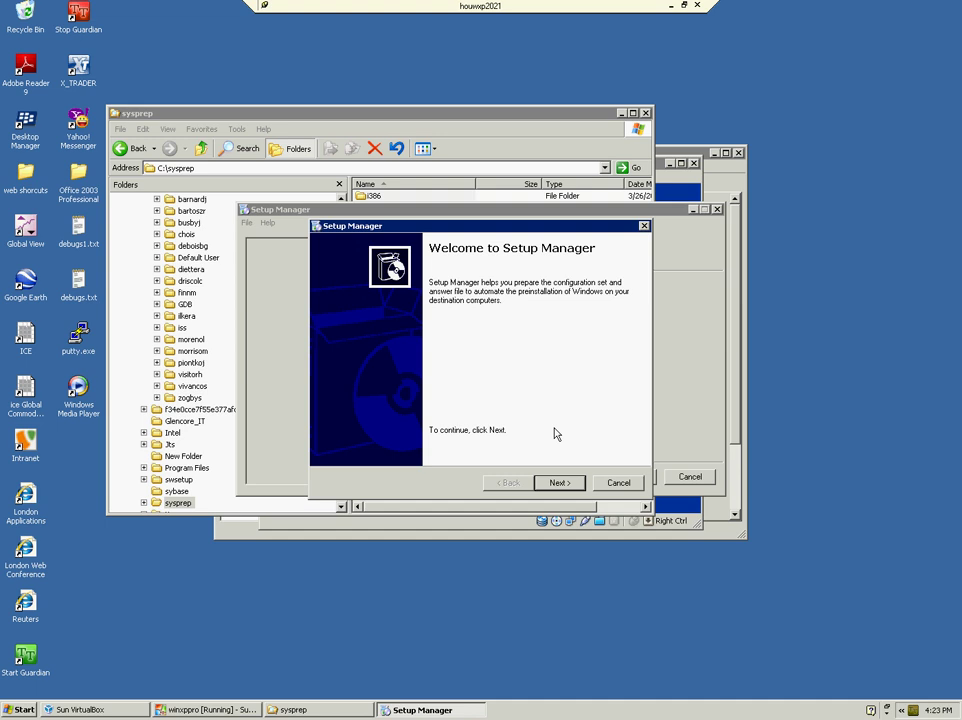
# Create a new Sysprep setup answer file for Windows XP Professional without fully automating the installation.
pyautogui.click(564, 486)
pyautogui.click(566, 488)
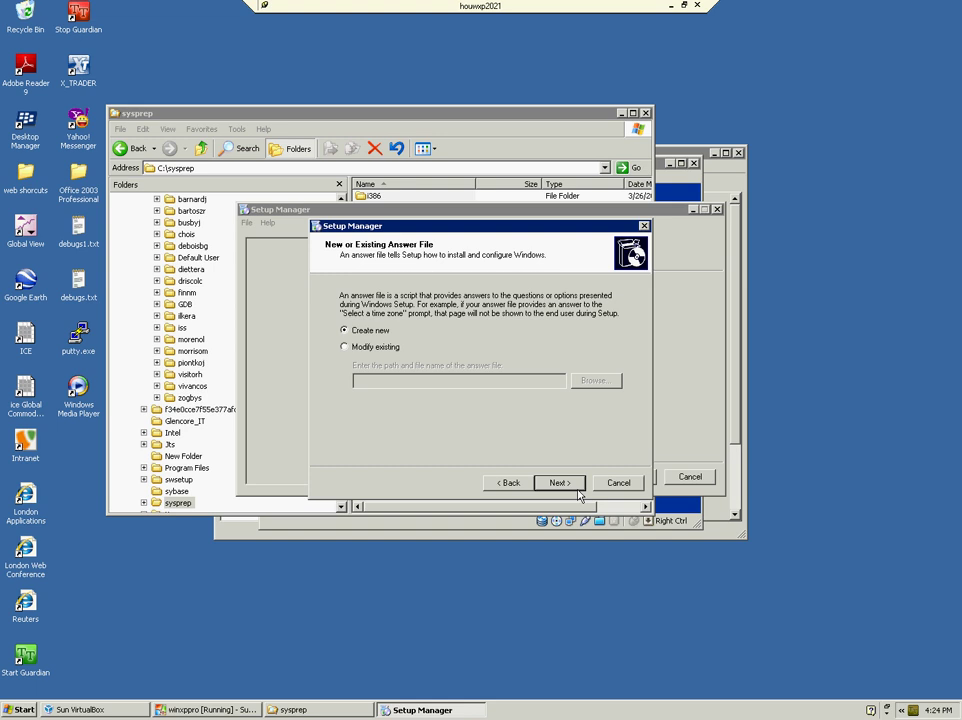
pyautogui.click(559, 484)
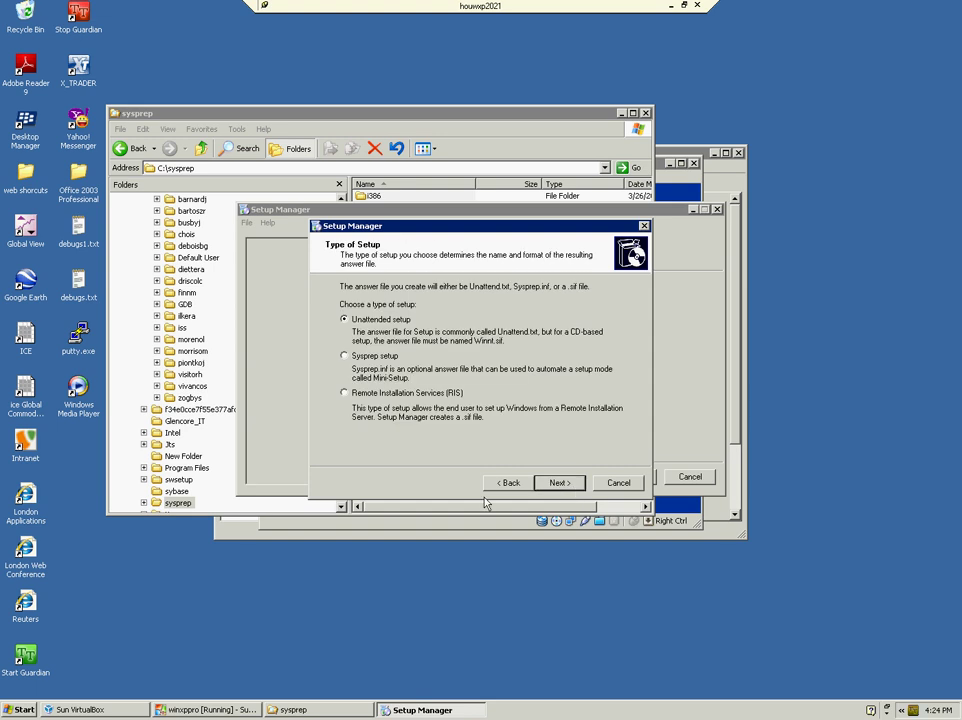
pyautogui.click(388, 357)
pyautogui.click(559, 484)
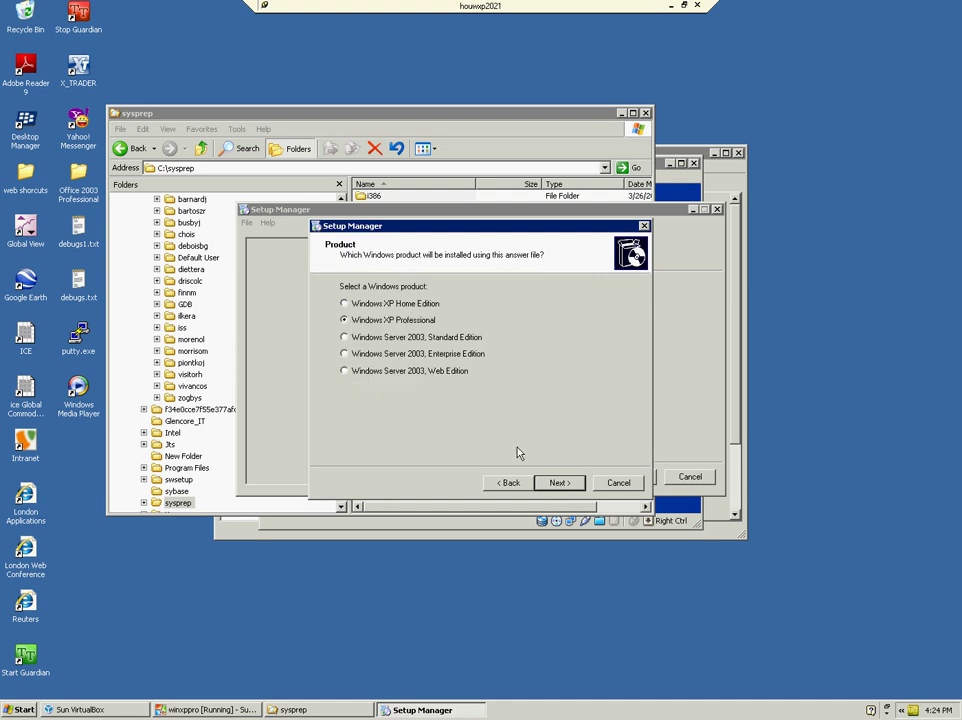
pyautogui.click(557, 484)
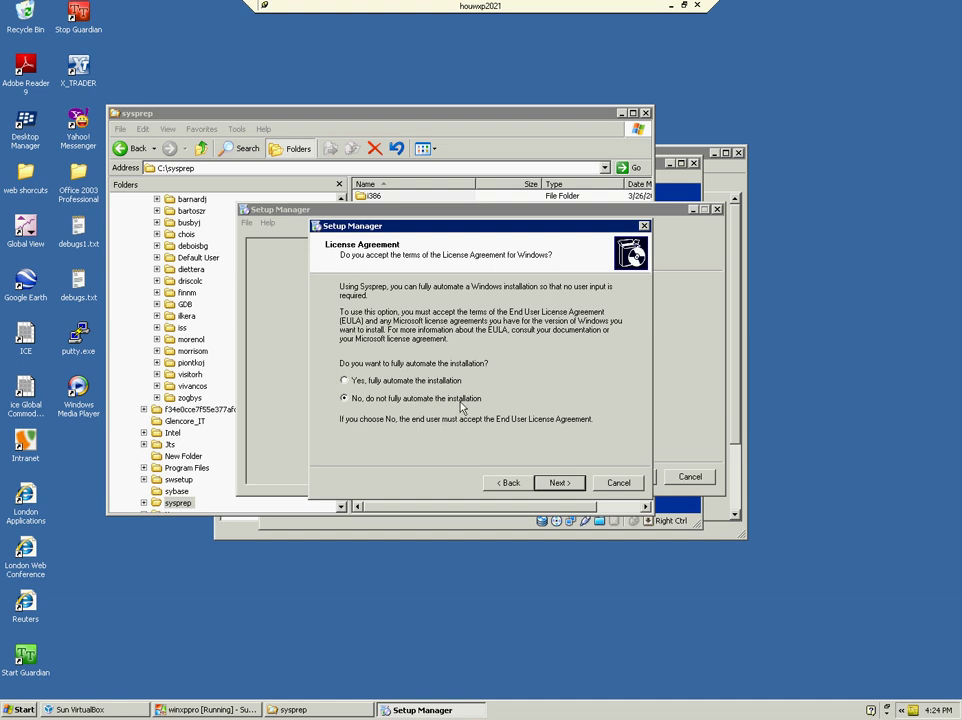
pyautogui.click(561, 484)
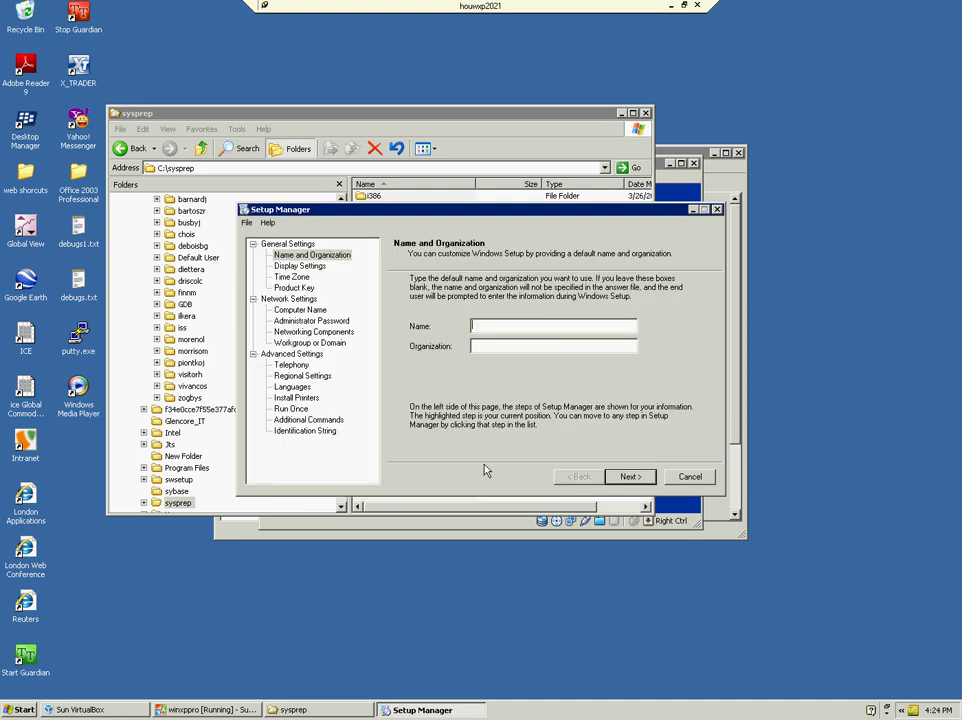
# Set the default name to user and the organization to company name, and keep the Windows default display settings.
pyautogui.write('user')
pyautogui.write('compa')
pyautogui.write('cy na')
pyautogui.write('me')
pyautogui.click(646, 478)
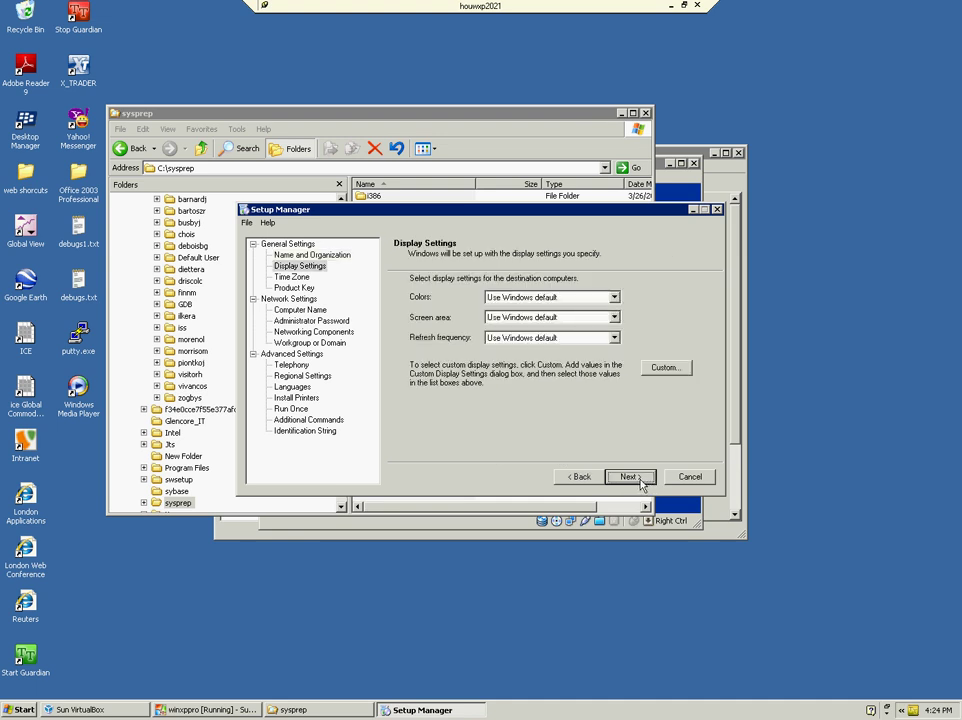
pyautogui.click(641, 480)
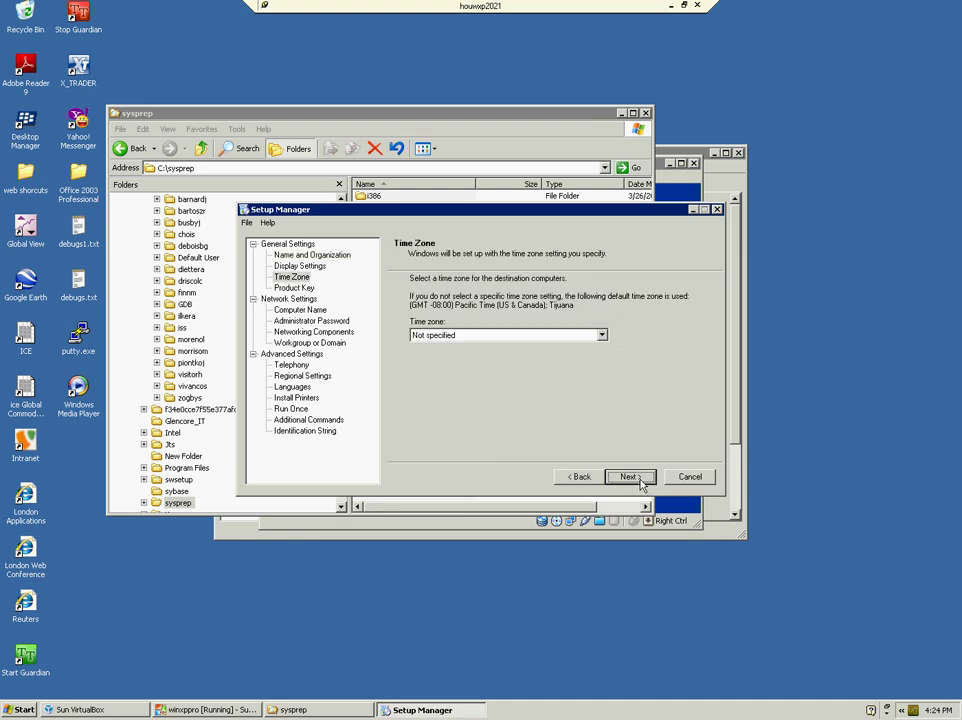
# Set the time zone for the destination computers to (GMT-06:00) Central Time (US & Canada).
pyautogui.click(603, 336)
pyautogui.scroll(13, 601, 361)
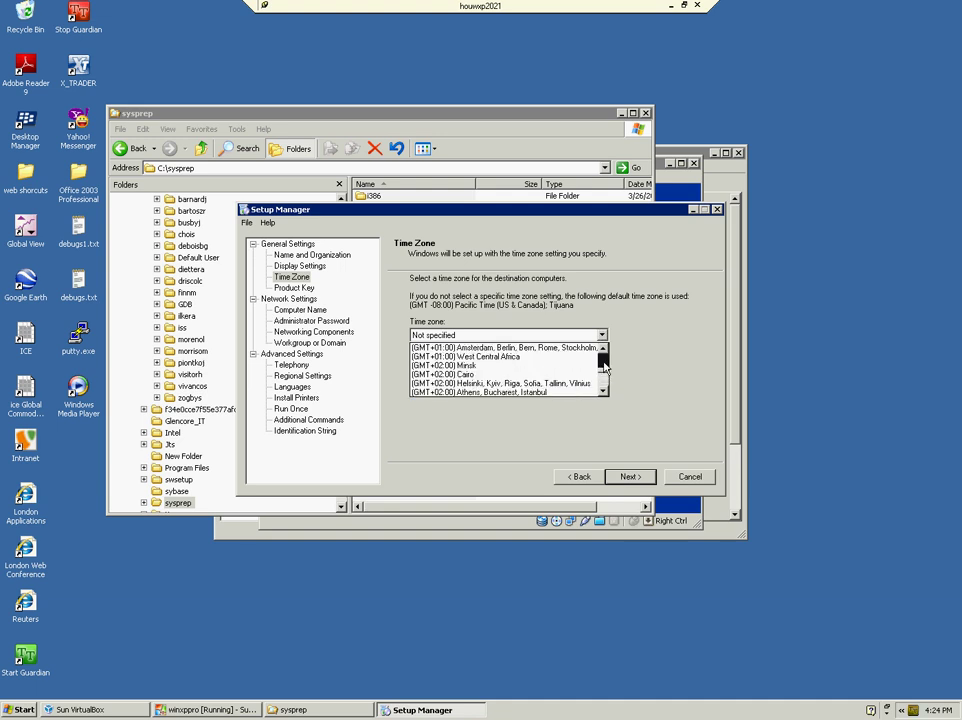
pyautogui.scroll(-4, 604, 380)
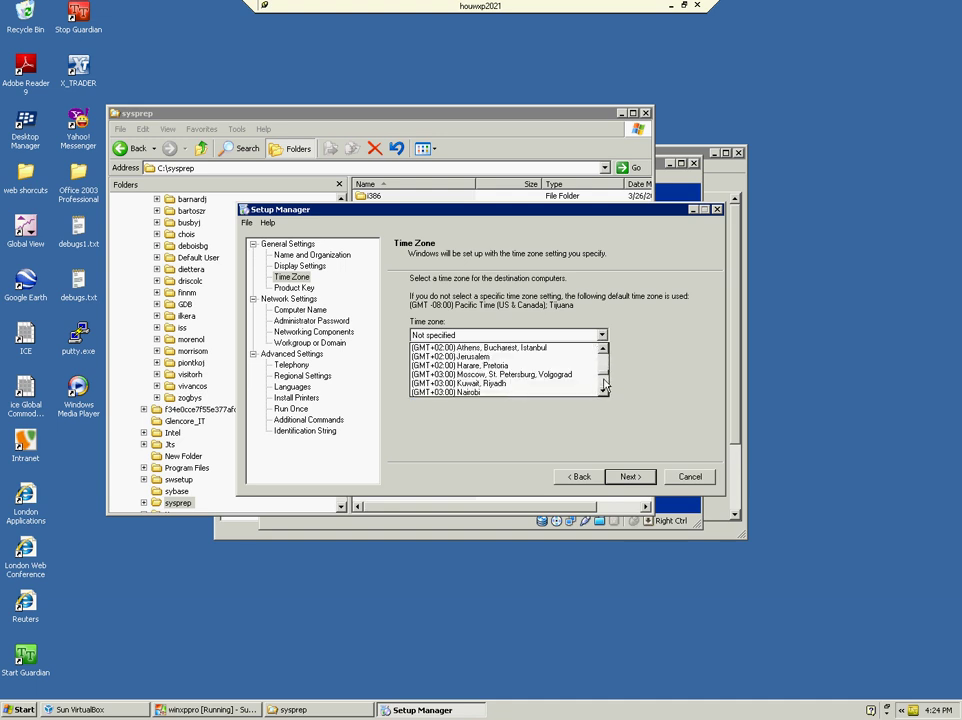
pyautogui.scroll(6, 604, 380)
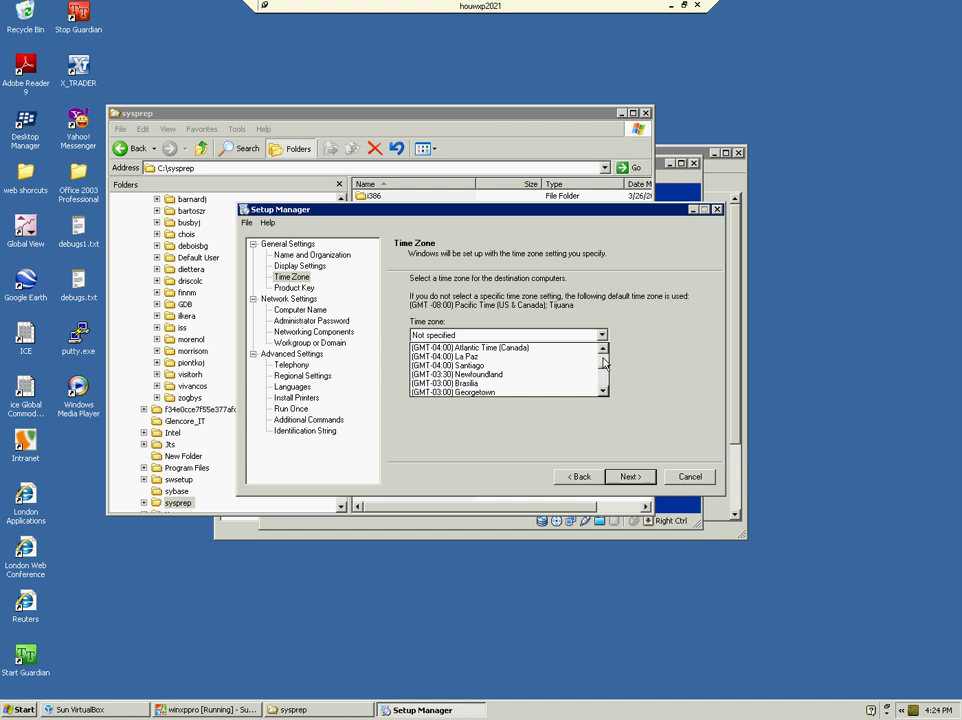
pyautogui.scroll(4, 603, 363)
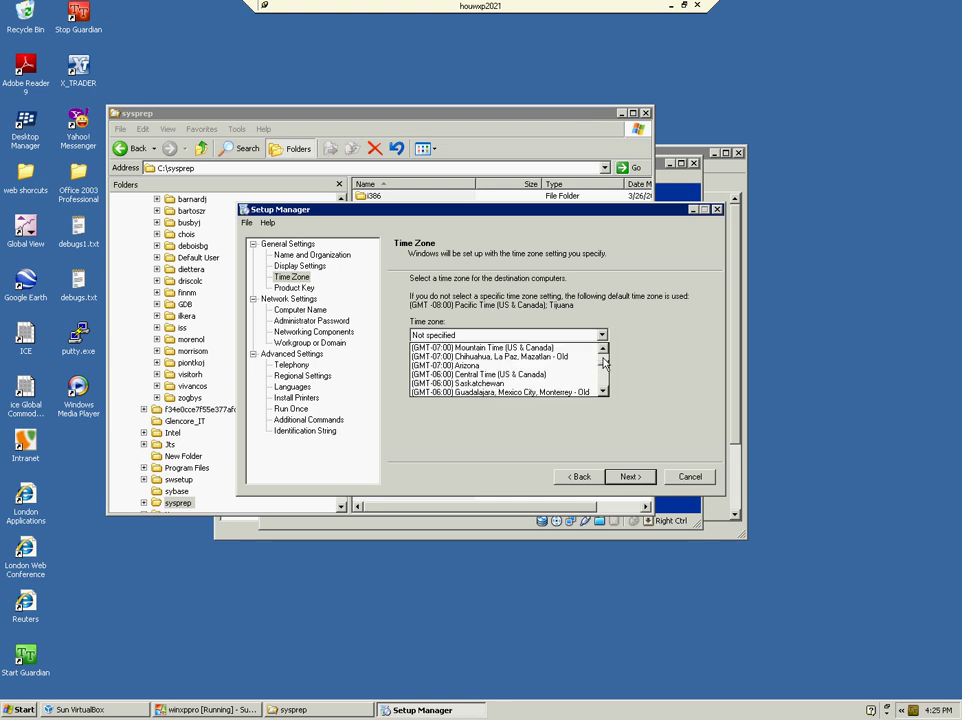
pyautogui.click(585, 374)
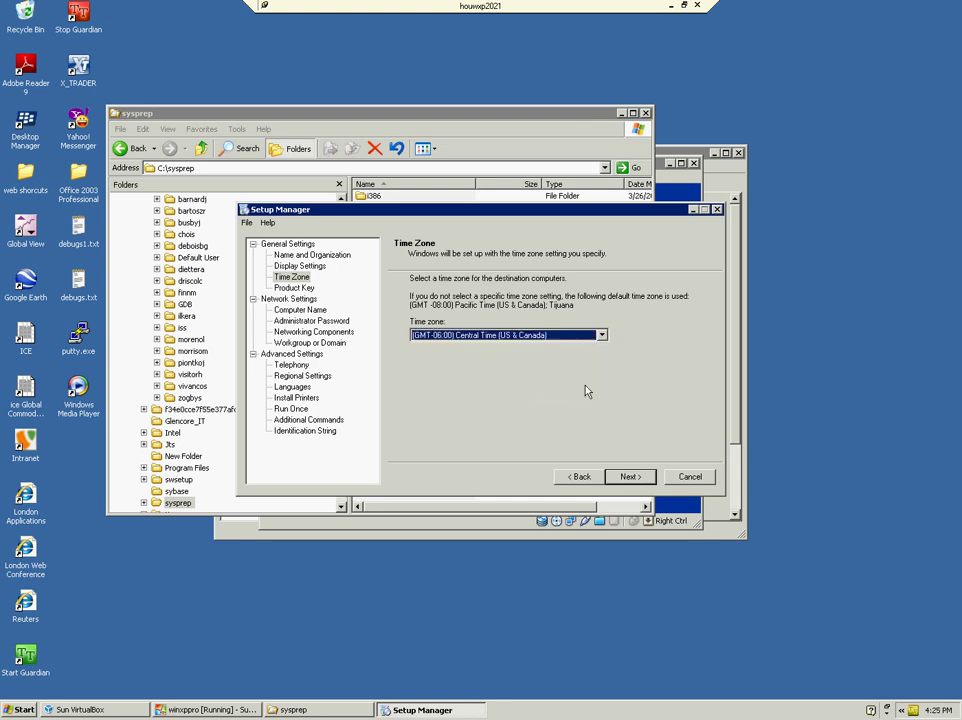
pyautogui.click(628, 478)
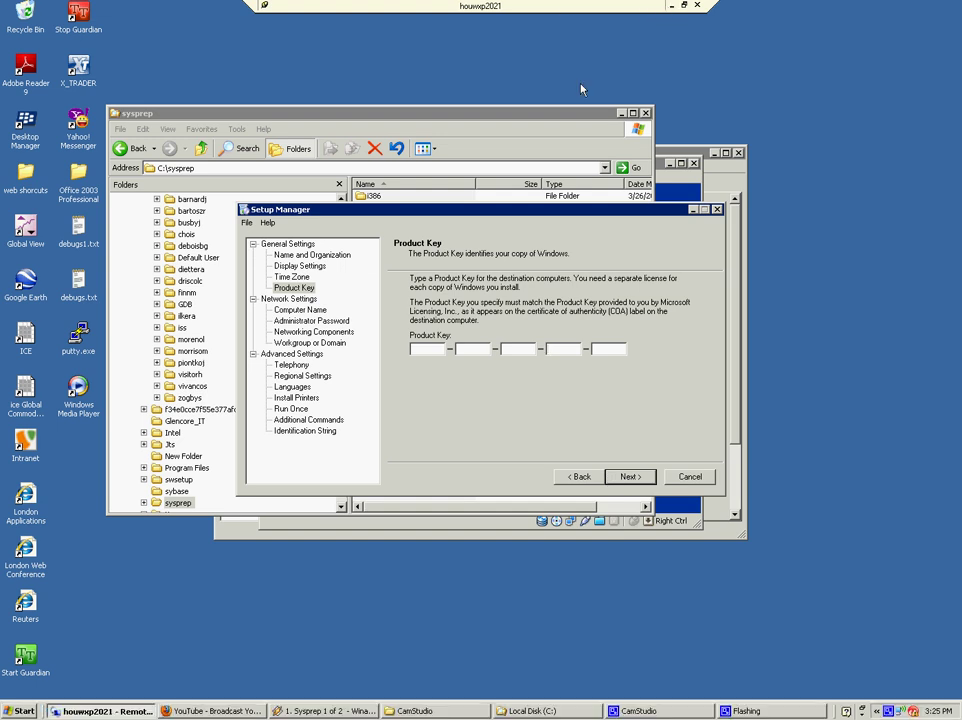
# Keep the option to use a specified computer name and continue to the Administrator password settings.
pyautogui.hotkey('alt', 'Tab')
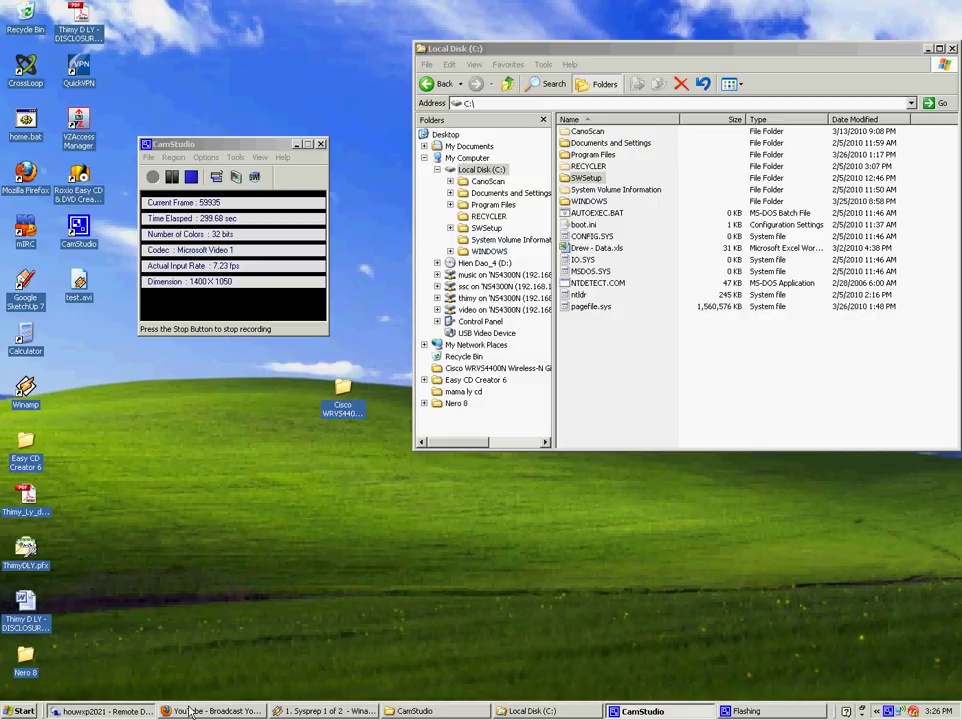
pyautogui.hotkey('alt', 'Tab')
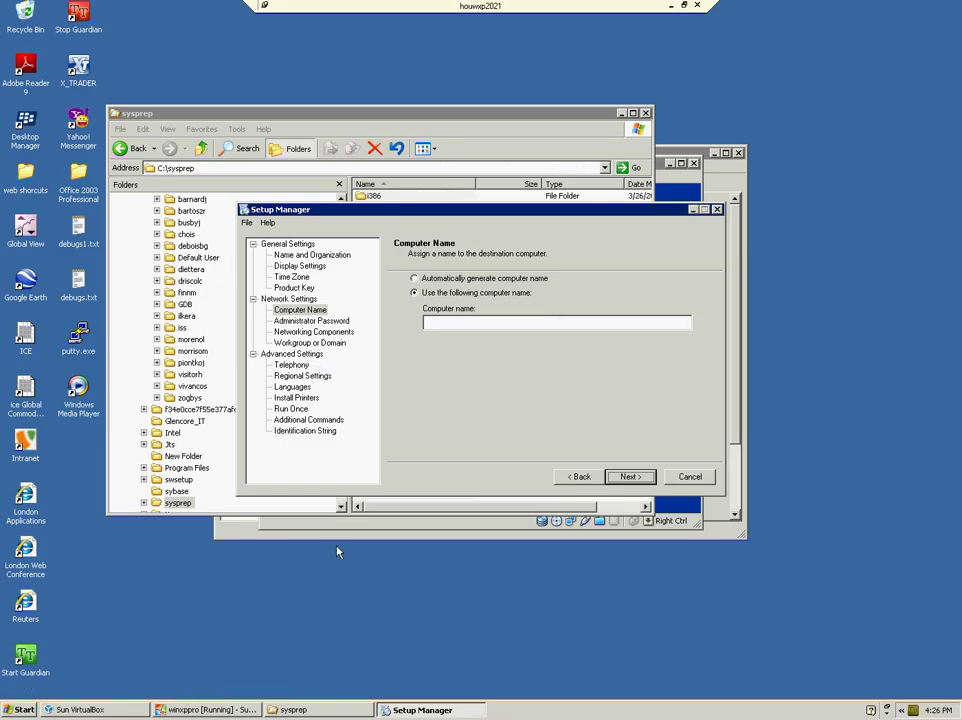
pyautogui.click(467, 324)
pyautogui.click(629, 477)
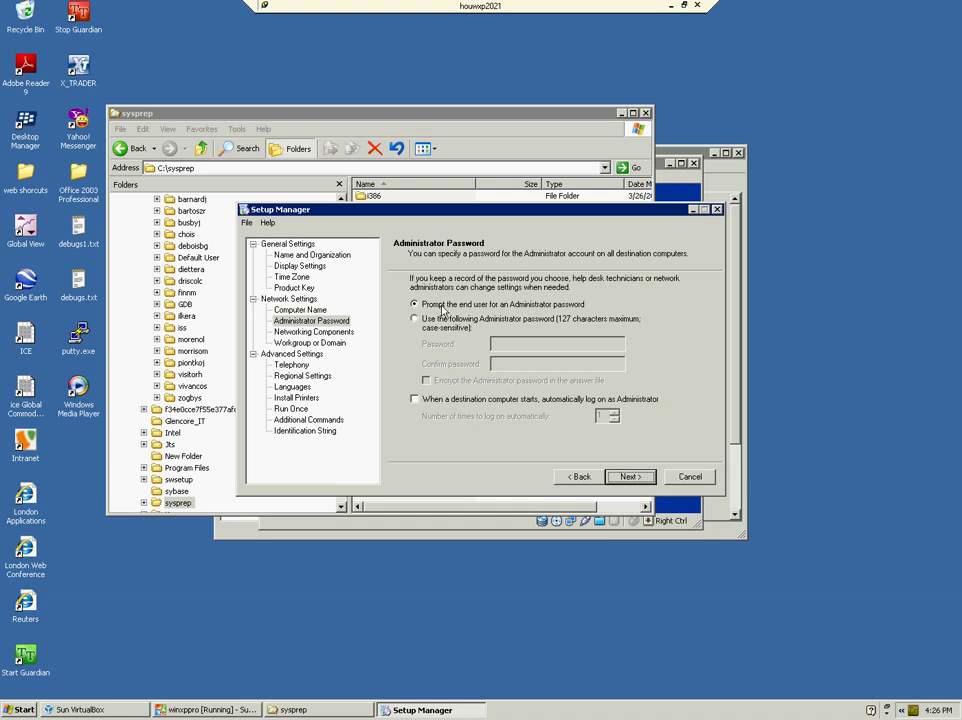
# Specify and confirm an Administrator password for the destination computers, encrypting it in the answer file.
pyautogui.click(450, 326)
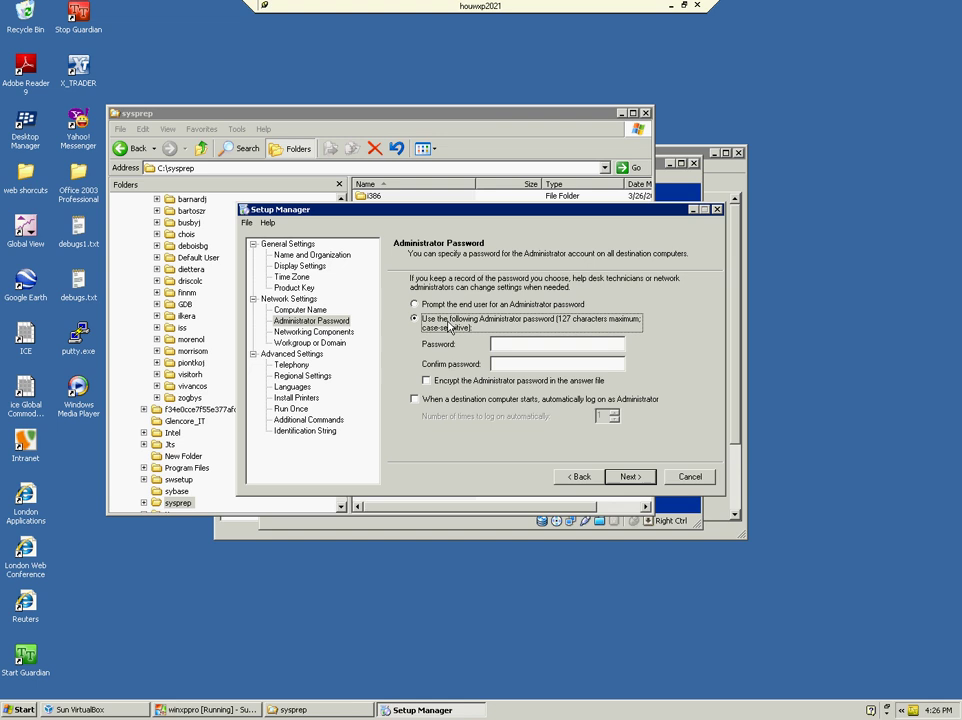
pyautogui.click(507, 344)
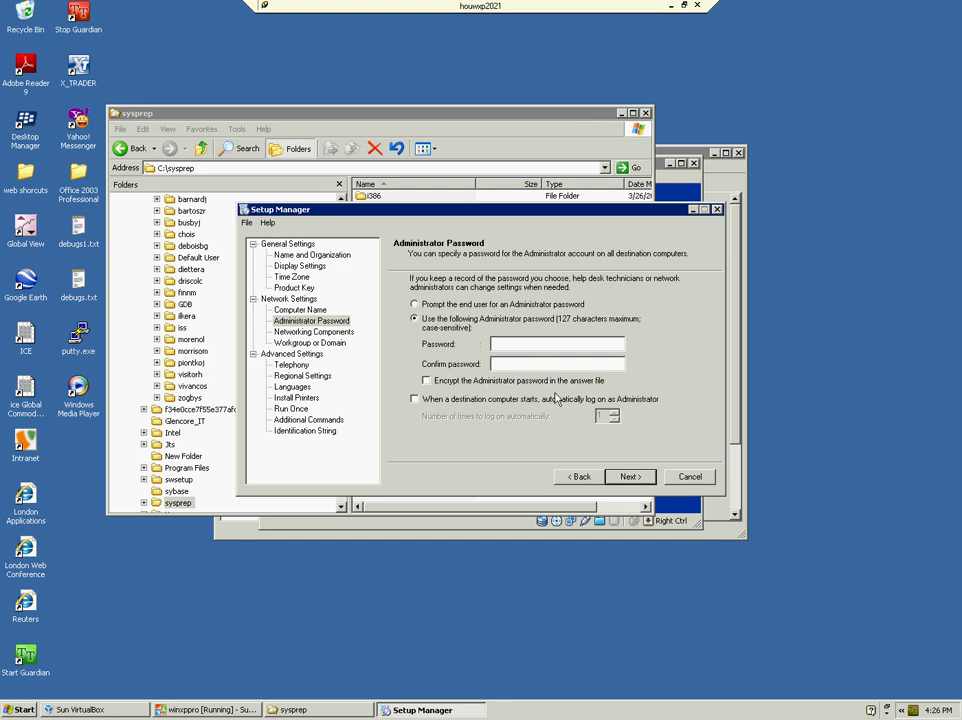
pyautogui.click(525, 381)
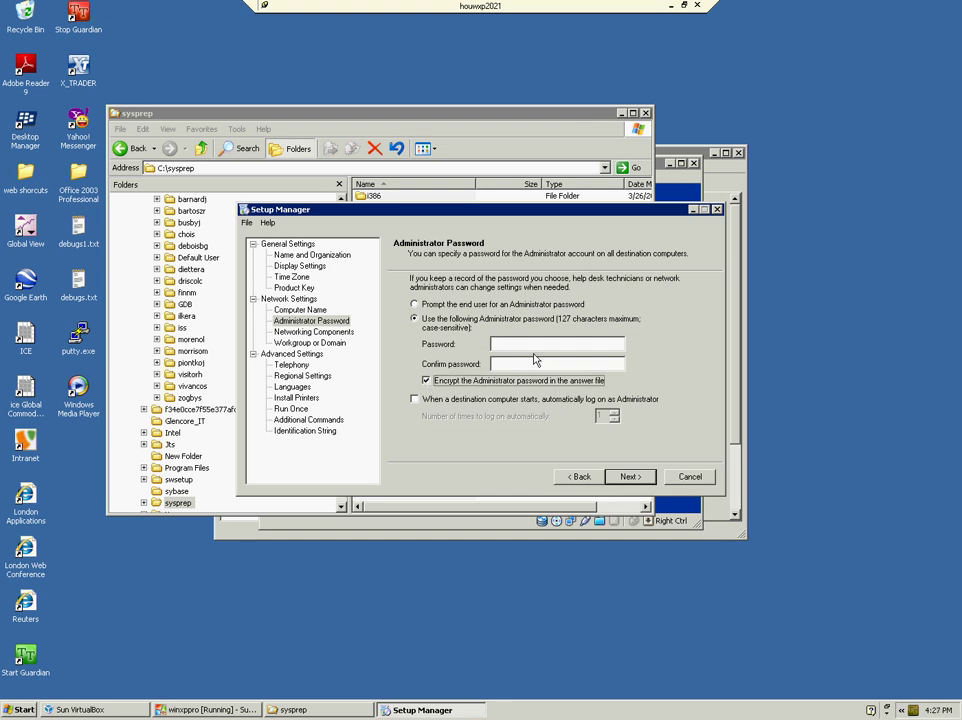
pyautogui.hotkey('shift', 'Tab')
pyautogui.hotkey('shift', 'Tab')
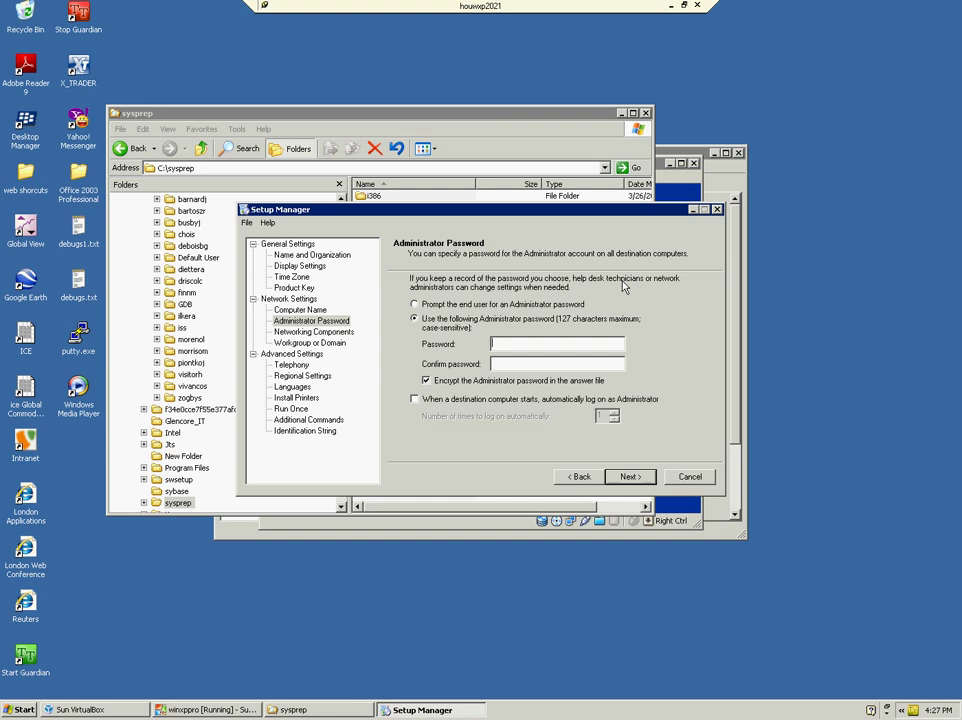
pyautogui.write('*****')
pyautogui.hotkey('shift', 'Tab')
pyautogui.press('Tab')
pyautogui.write('*')
# Enable one automatic logon as Administrator and keep the typical networking settings.
pyautogui.click(470, 399)
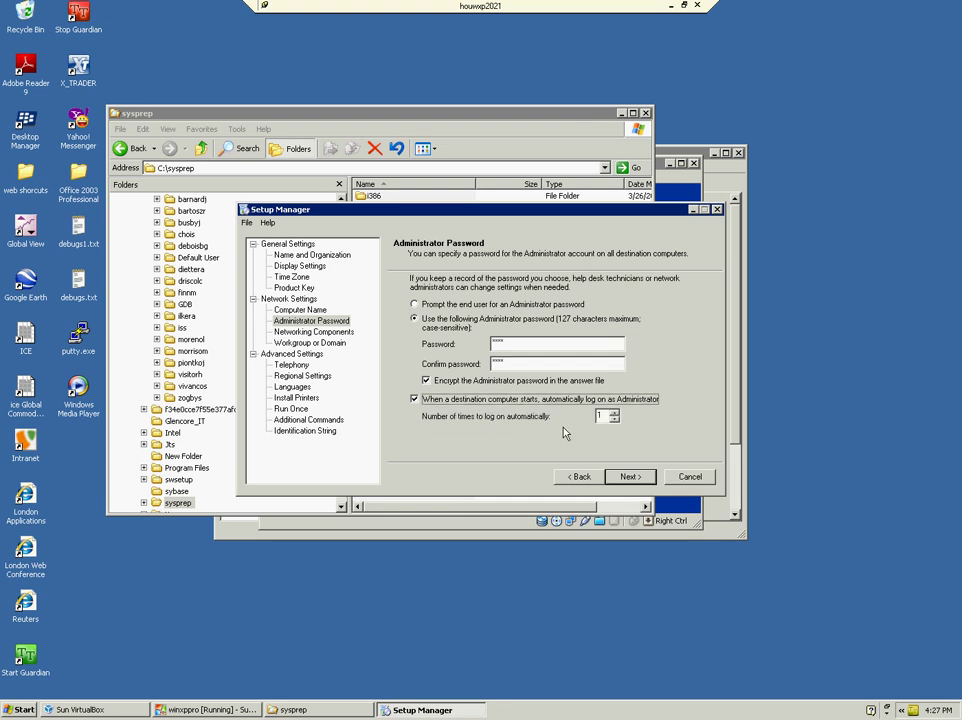
pyautogui.click(630, 477)
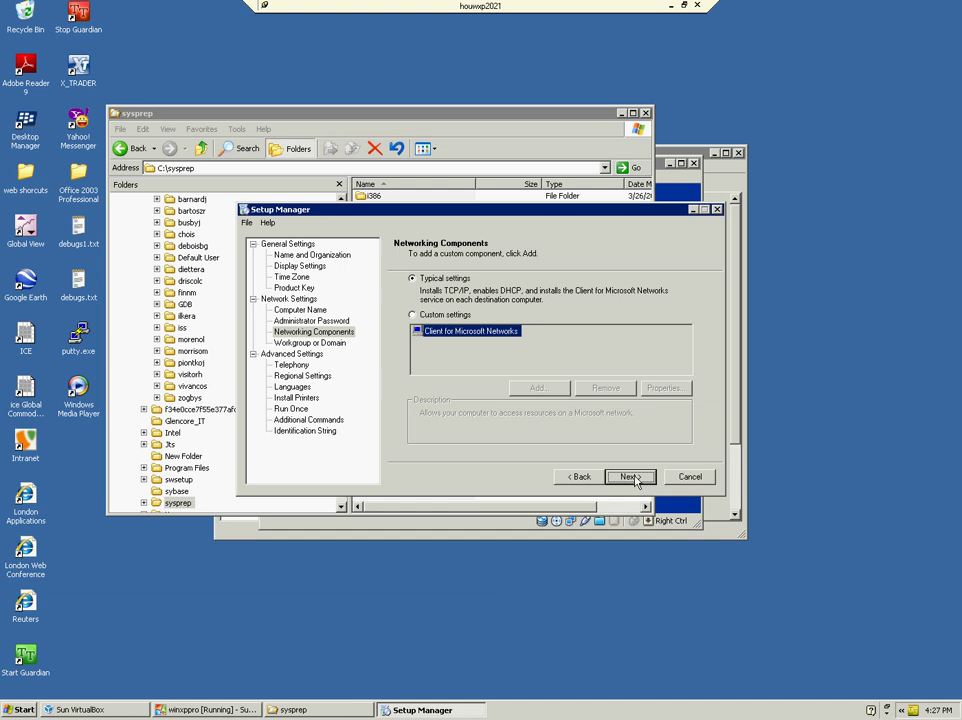
pyautogui.click(630, 477)
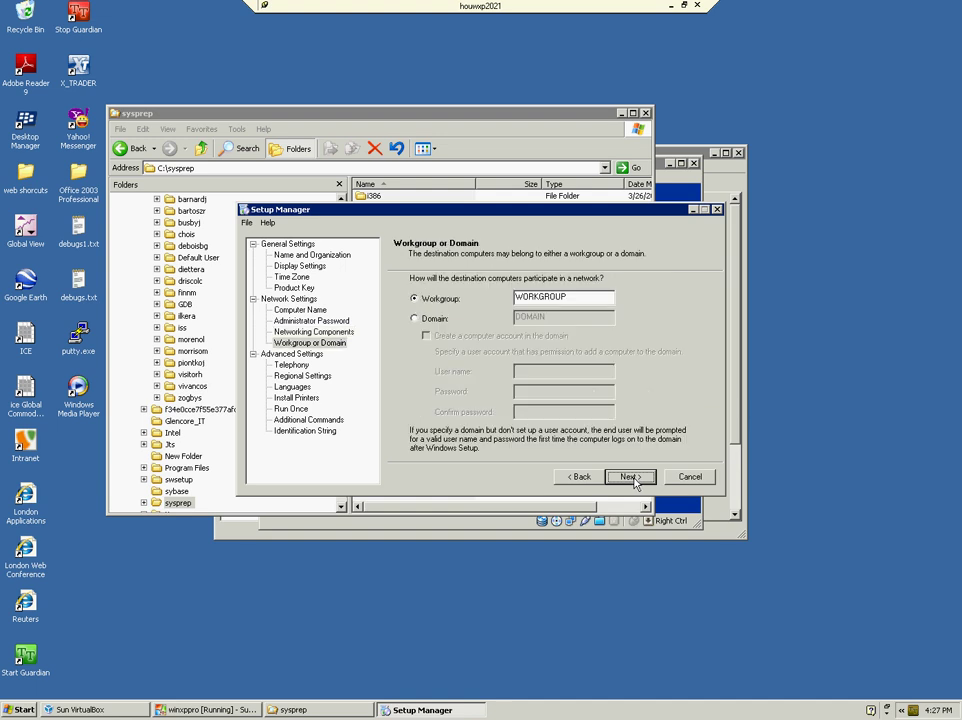
# Join the domain DOMAIN and create a computer account in it with the user name administrator and the account password.
pyautogui.click(424, 321)
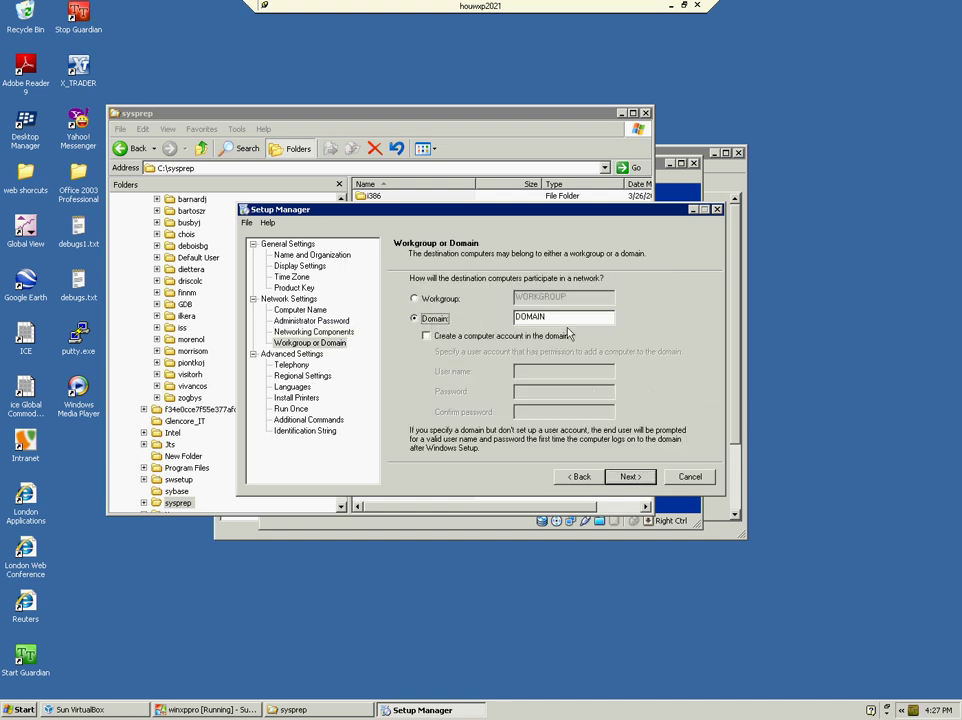
pyautogui.click(480, 340)
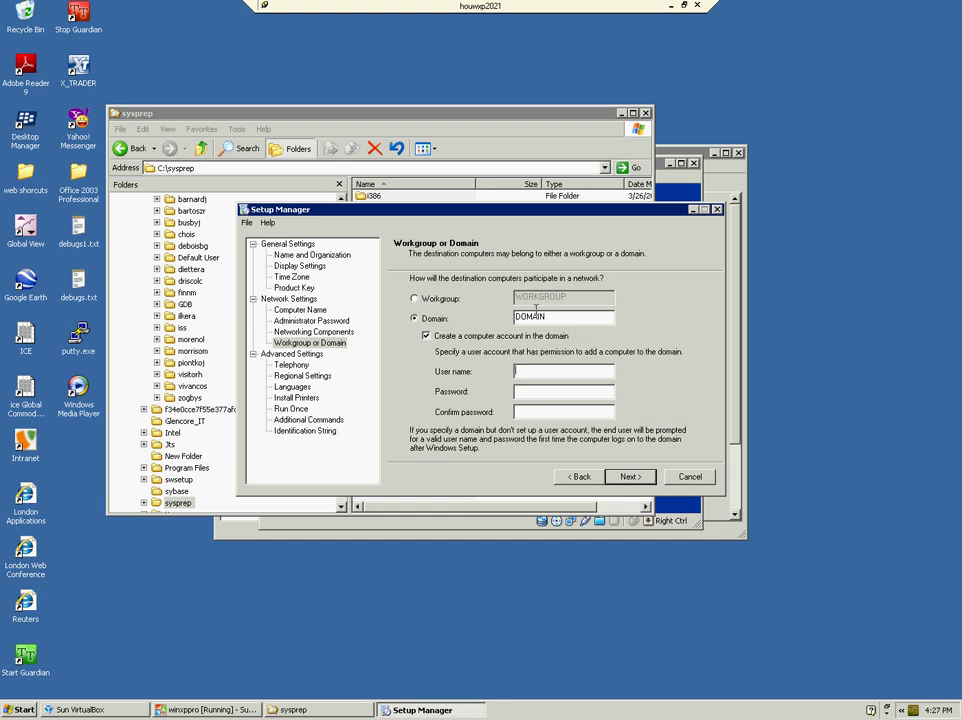
pyautogui.write('administrator')
pyautogui.press('Tab')
pyautogui.write('****')
pyautogui.press('Tab')
pyautogui.write('***')
pyautogui.click(630, 477)
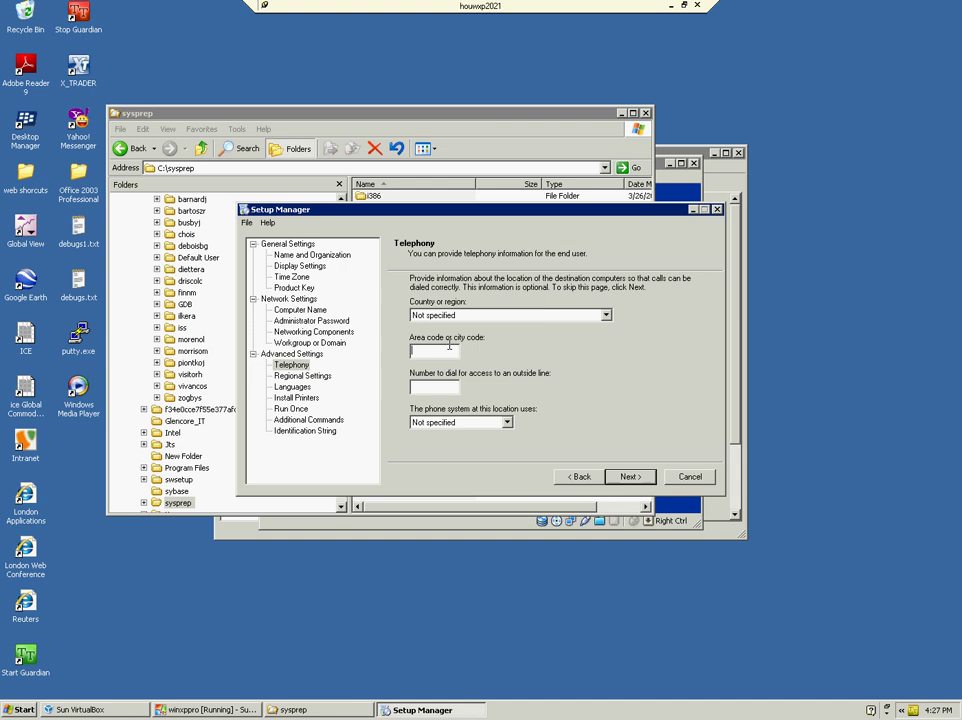
# Enter the telephony area code and 9 for an outside line, and keep the default regional and language settings.
pyautogui.write('7')
pyautogui.write('9')
pyautogui.click(629, 478)
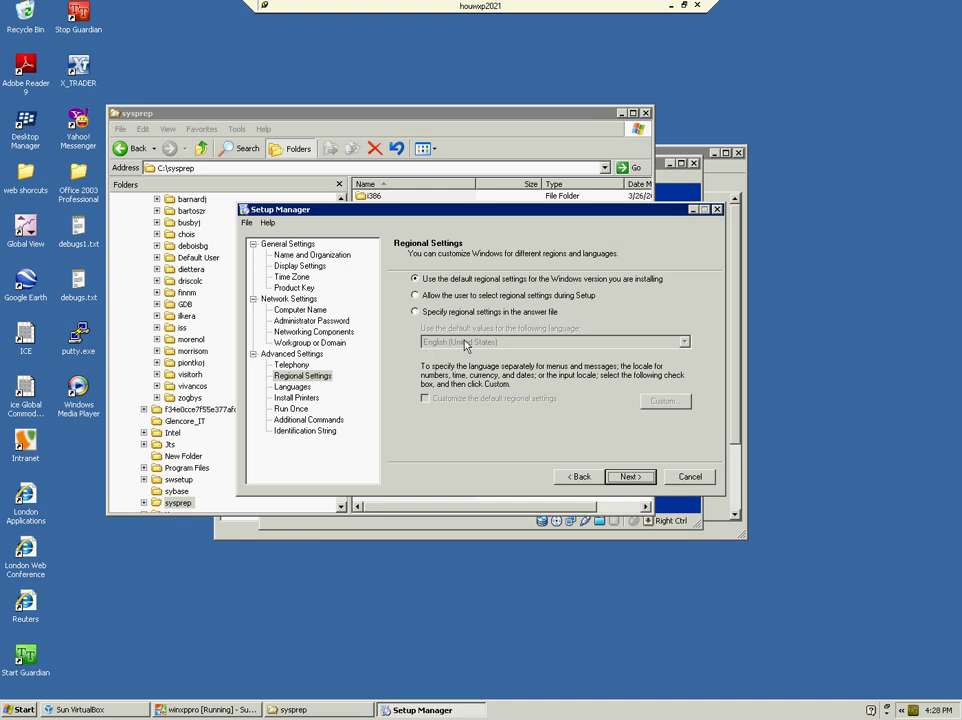
pyautogui.click(630, 479)
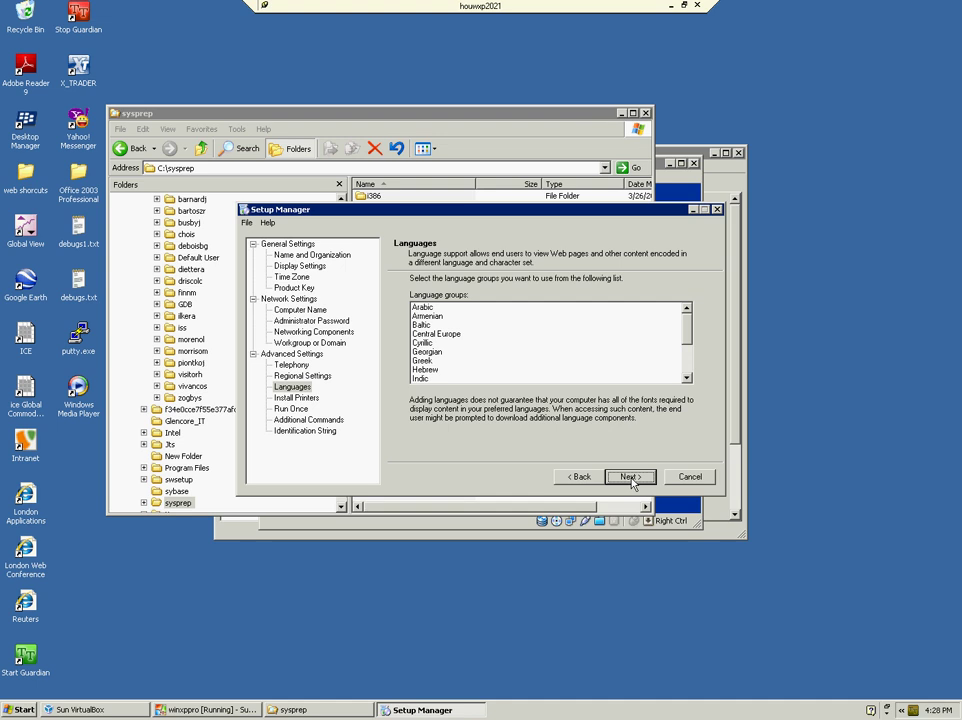
pyautogui.click(631, 479)
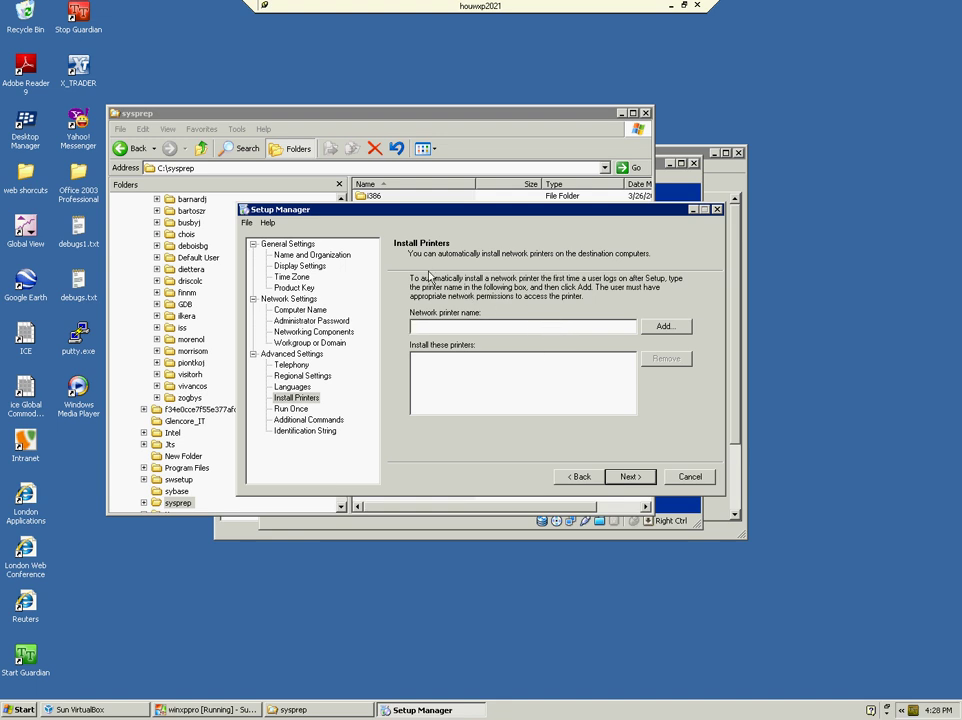
pyautogui.write('\\\\servername\\printername')
pyautogui.hotkey('shift', 'Home')
pyautogui.press('Delete')
# Continue to the additional commands without adding any network printers or run-once commands.
pyautogui.click(636, 478)
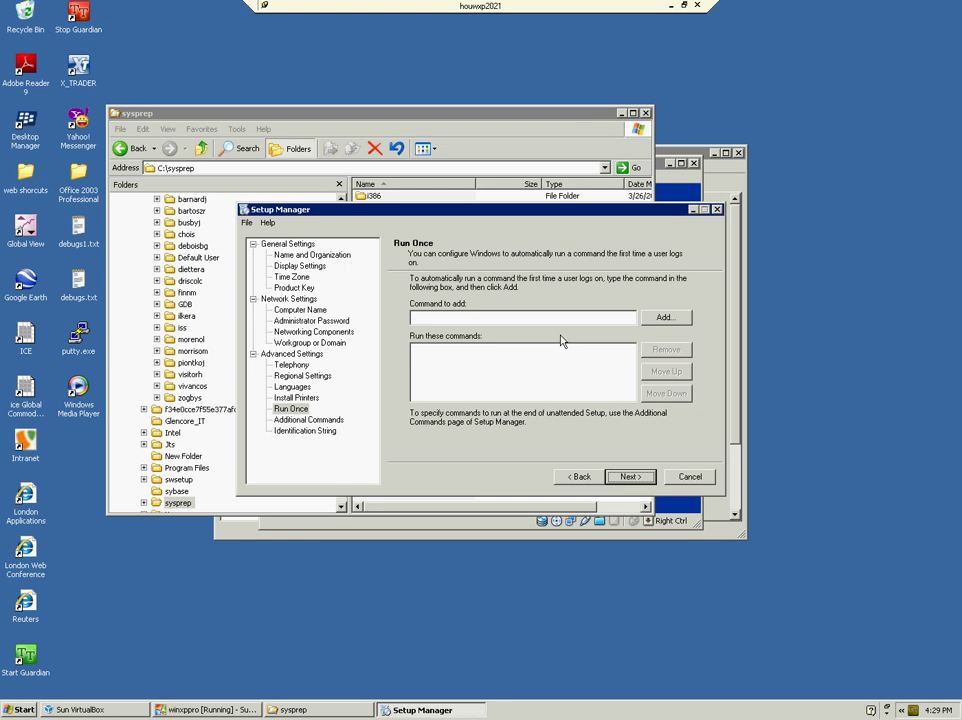
pyautogui.click(627, 479)
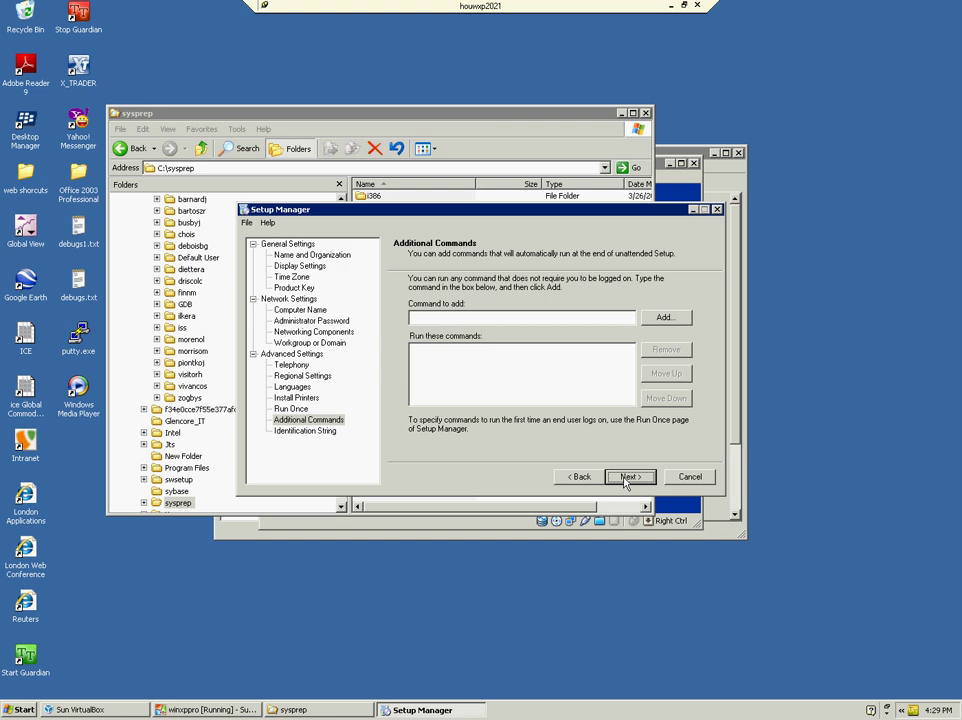
# Leave additional commands and the identification string empty, save the answer file as C:\sysprep\sysprep.inf, and close Setup Manager.
pyautogui.click(627, 479)
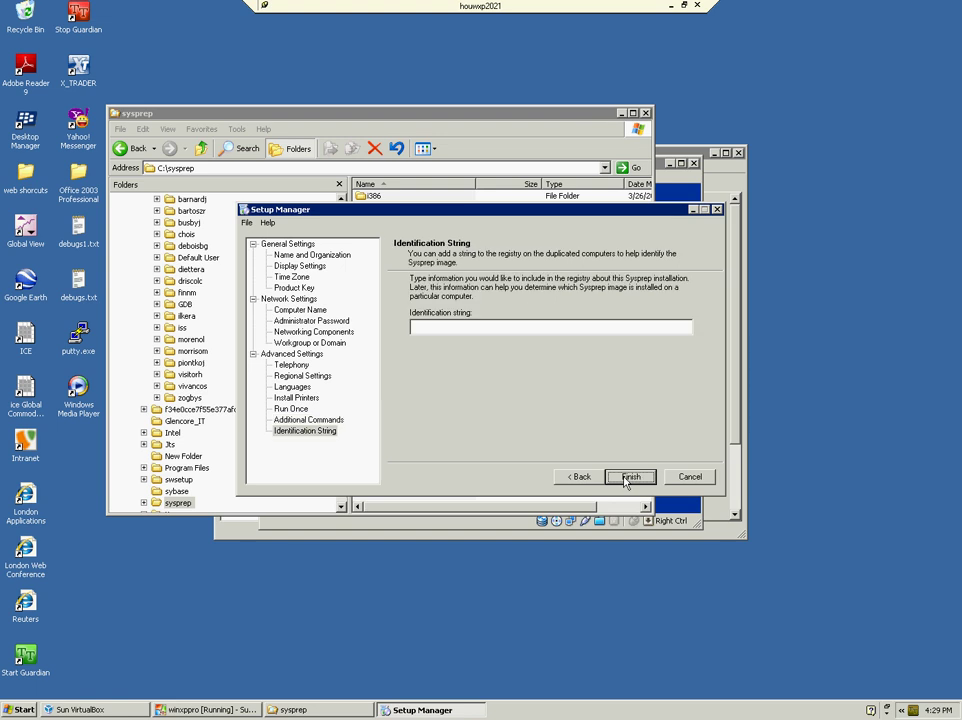
pyautogui.click(629, 477)
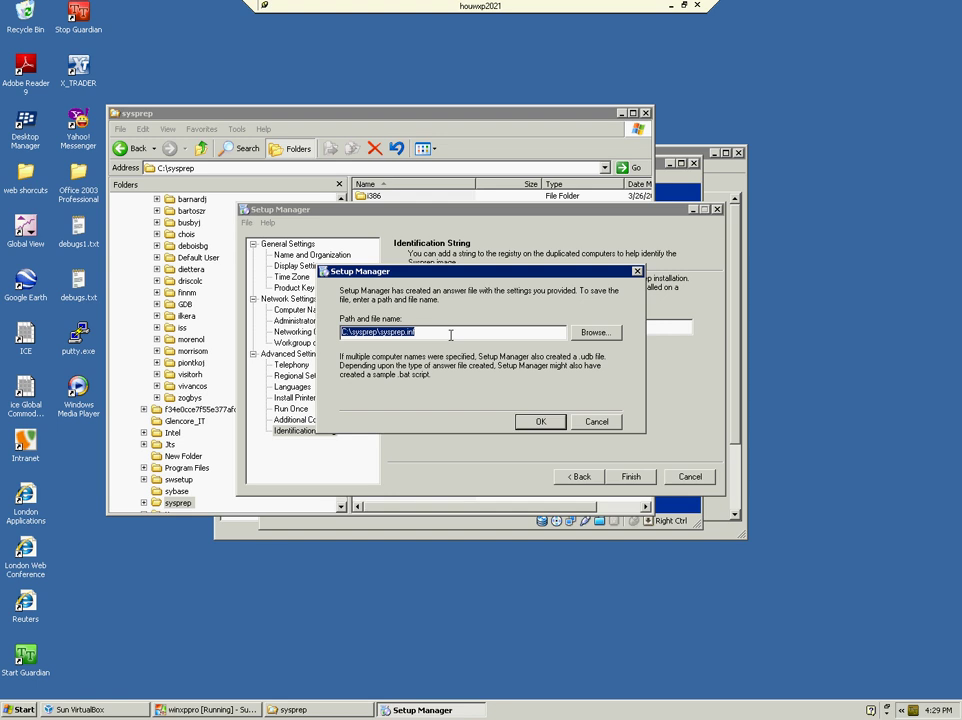
pyautogui.click(548, 421)
pyautogui.click(461, 393)
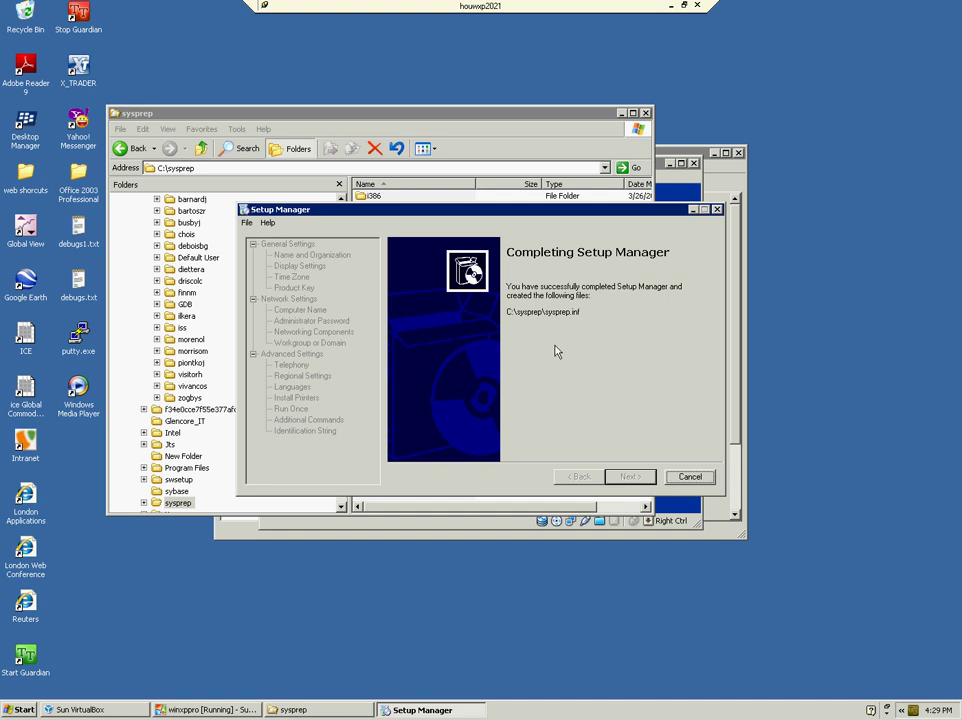
pyautogui.click(690, 476)
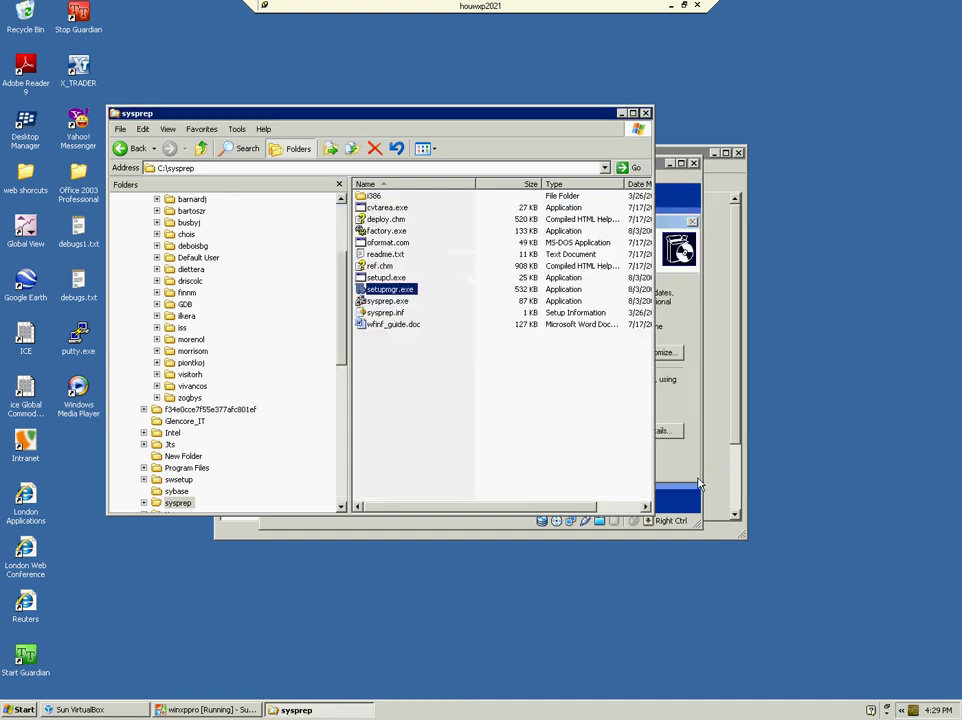
pyautogui.click(389, 314)
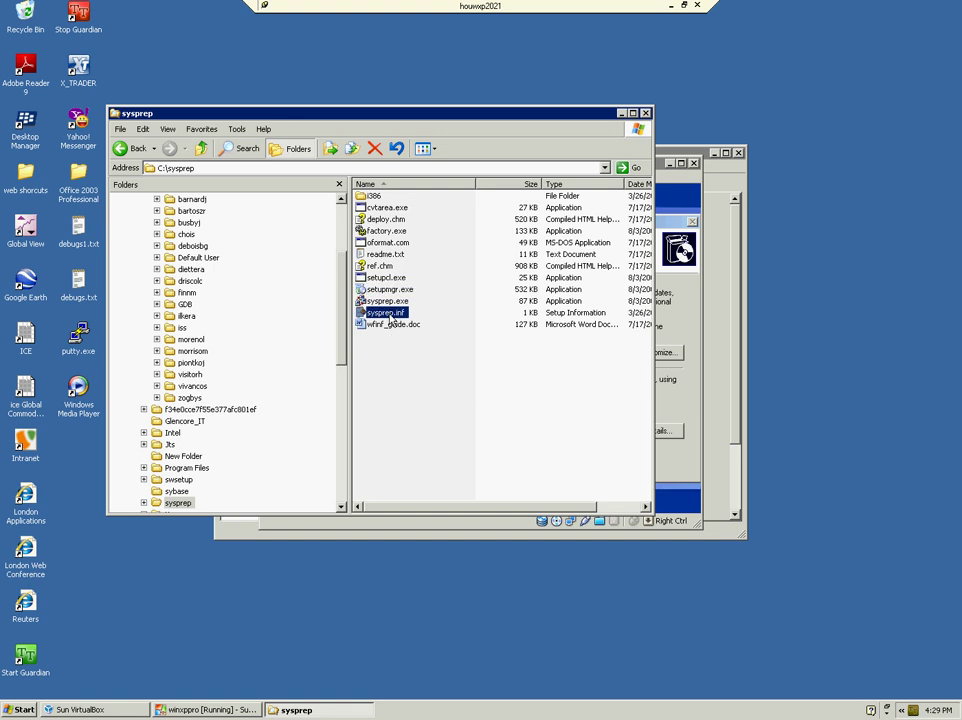
pyautogui.rightClick(389, 316)
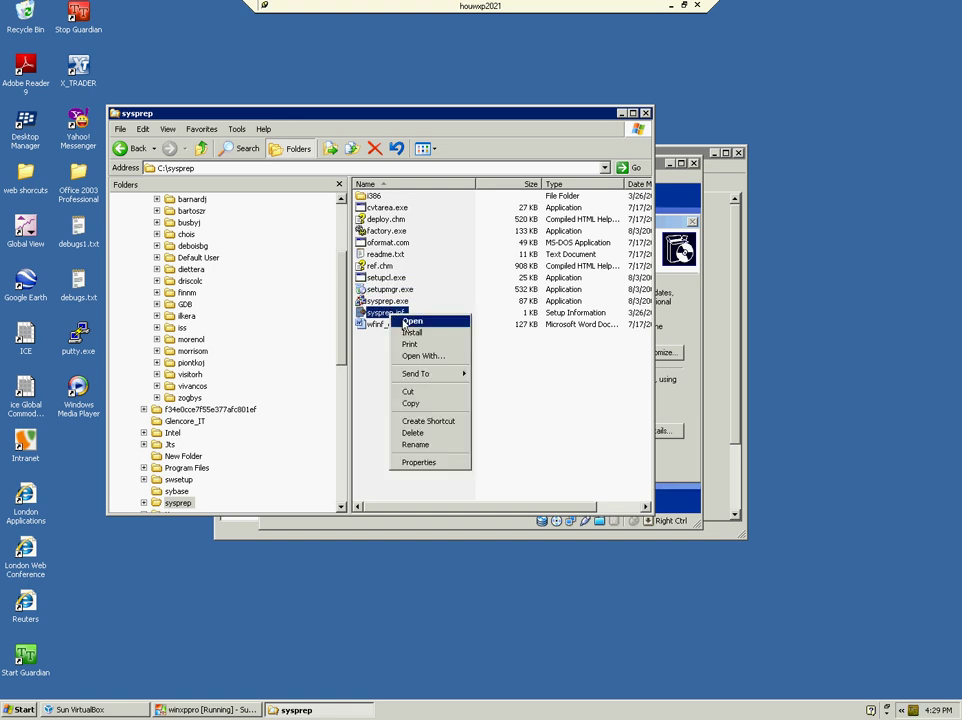
pyautogui.click(415, 444)
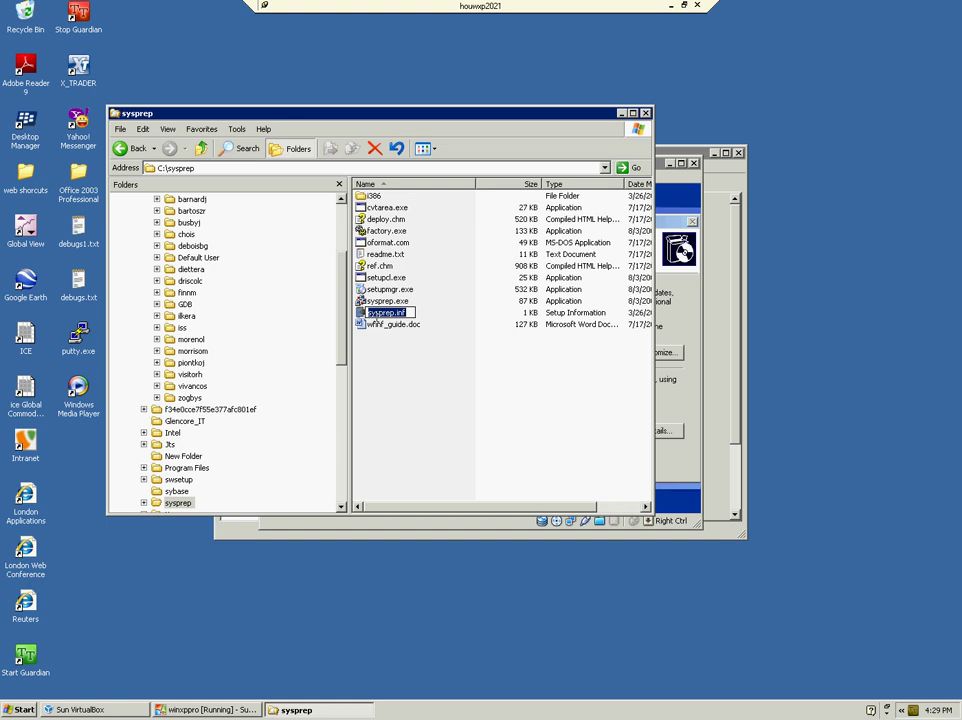
pyautogui.click(381, 326)
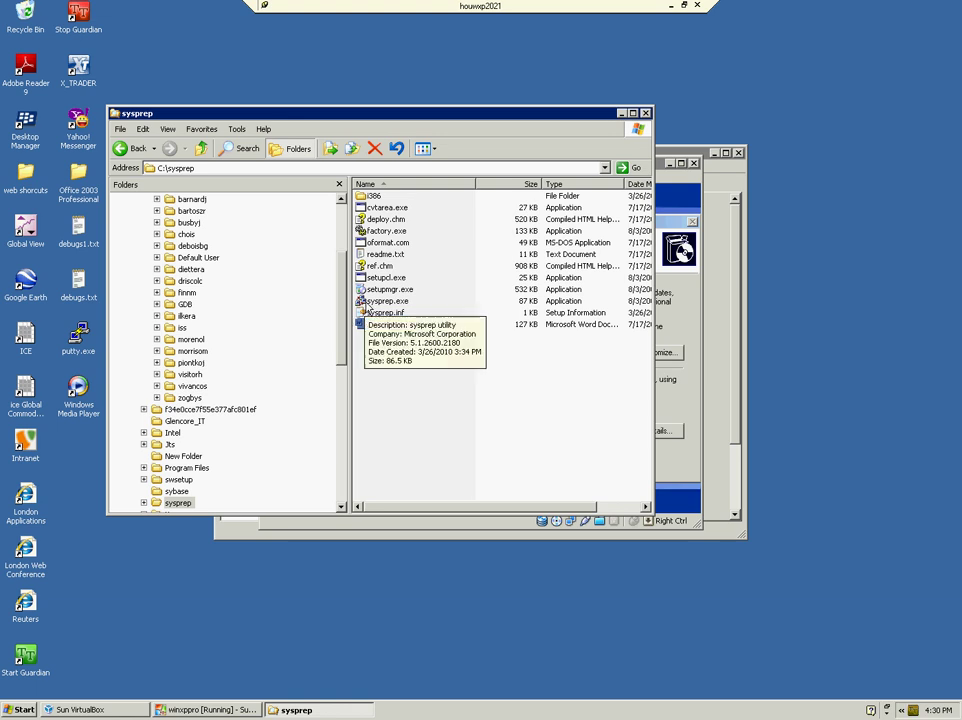
# Run sysprep.exe from C:\sysprep, accept its security warning, and enable Use Mini-Setup for resealing the computer.
pyautogui.click(380, 302)
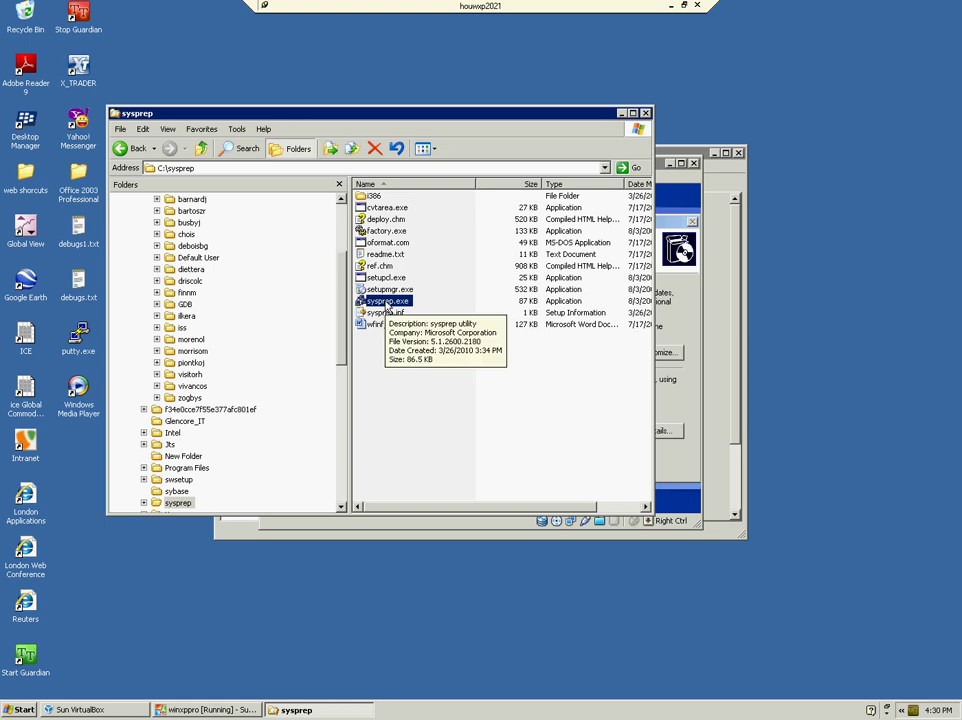
pyautogui.doubleClick(387, 302)
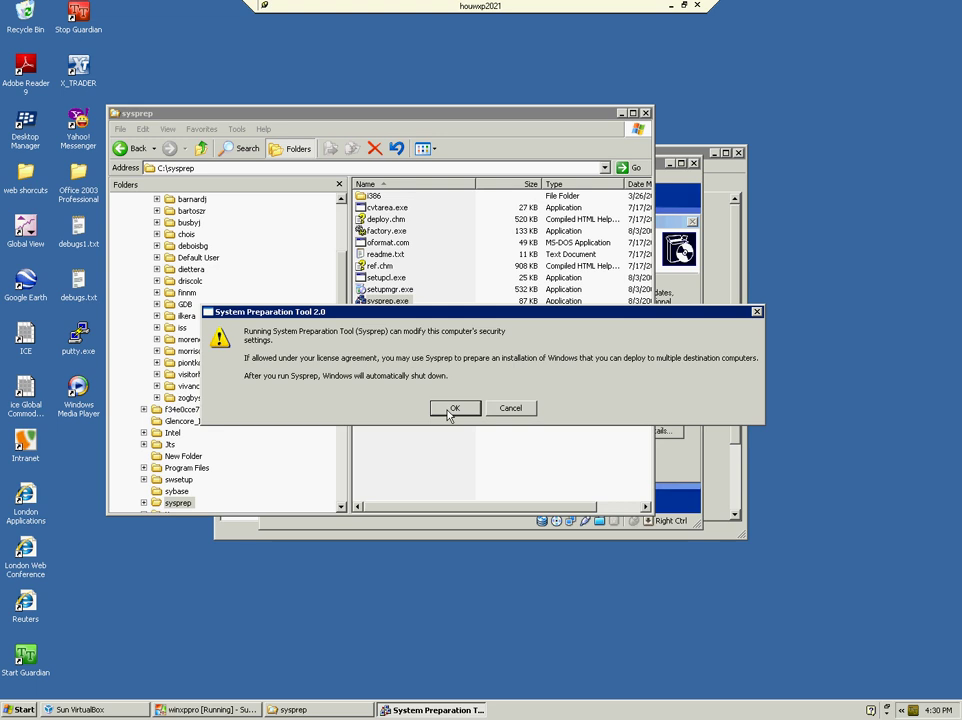
pyautogui.click(452, 409)
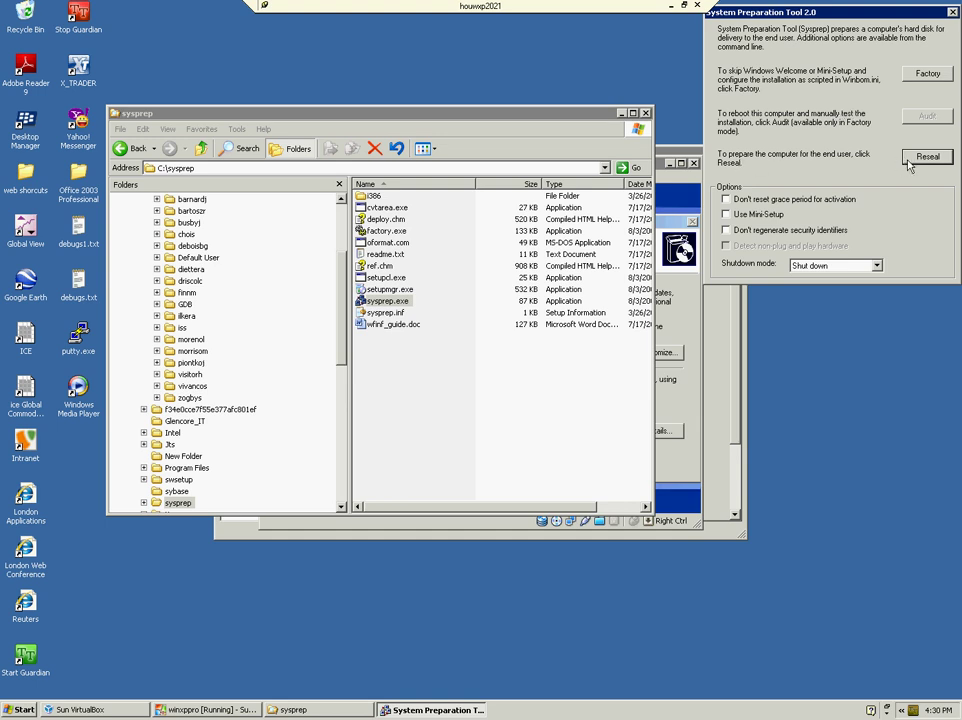
pyautogui.click(727, 216)
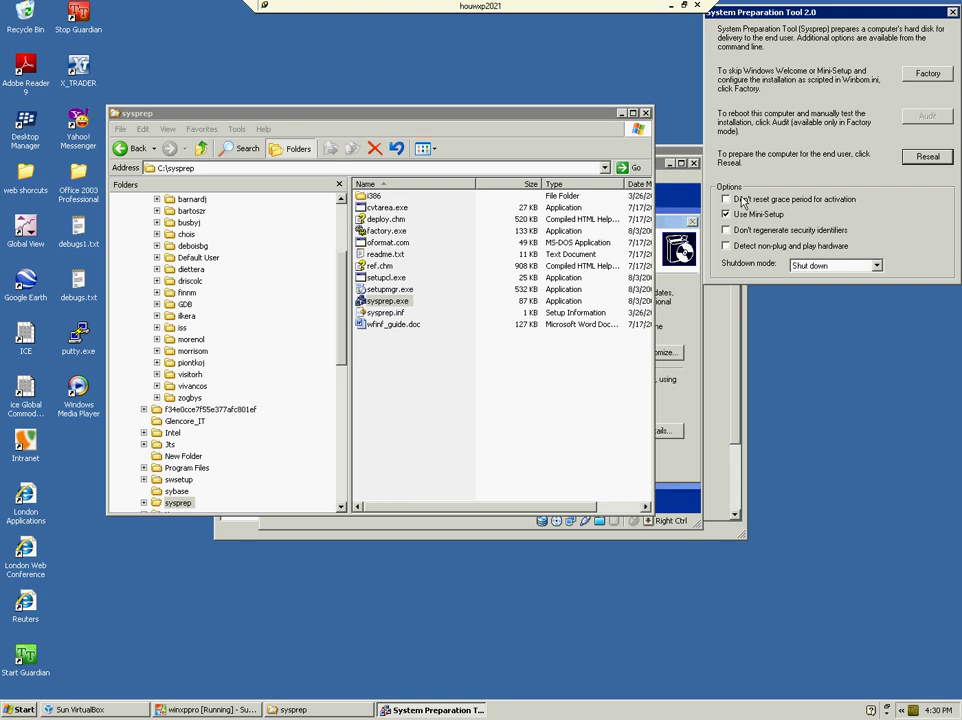
pyautogui.click(922, 160)
pyautogui.click(924, 157)
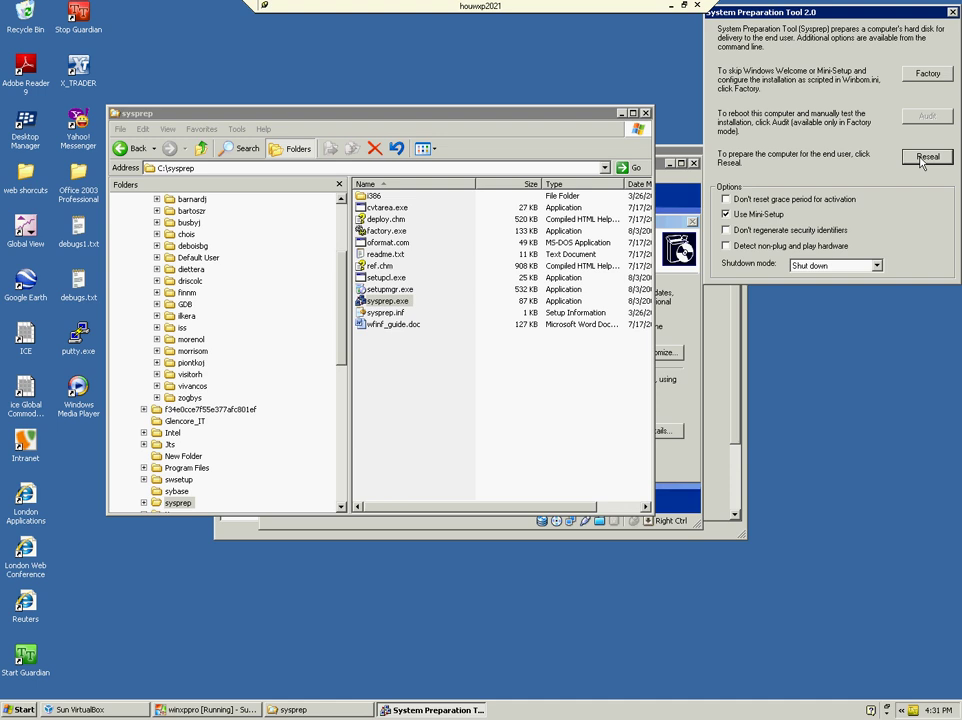